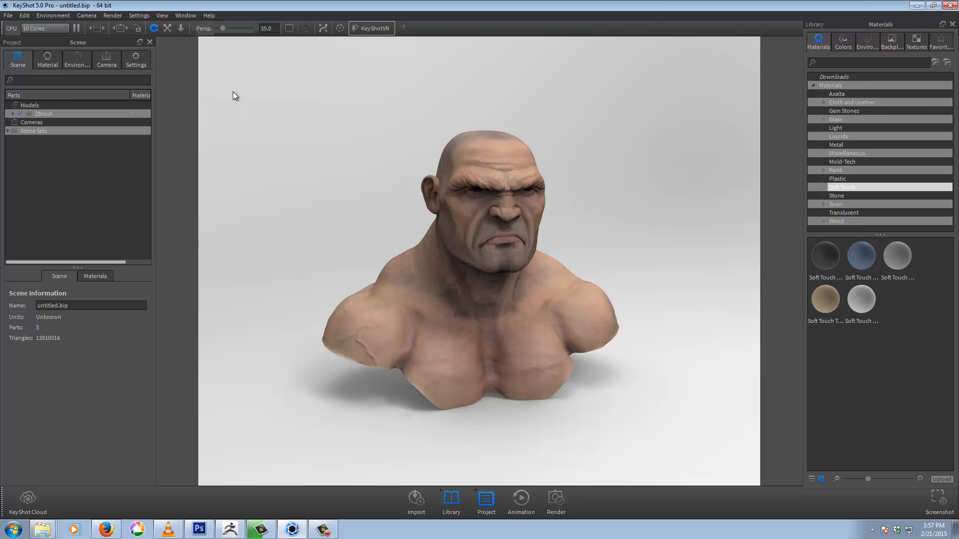
{"action": "left_click", "coordinate": [186, 16]}
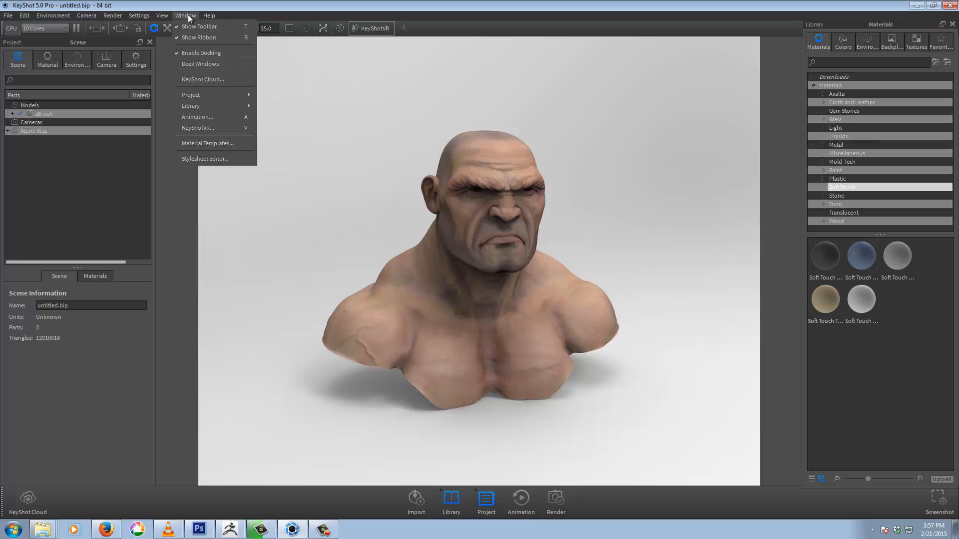
{"action": "mouse_move", "coordinate": [160, 15]}
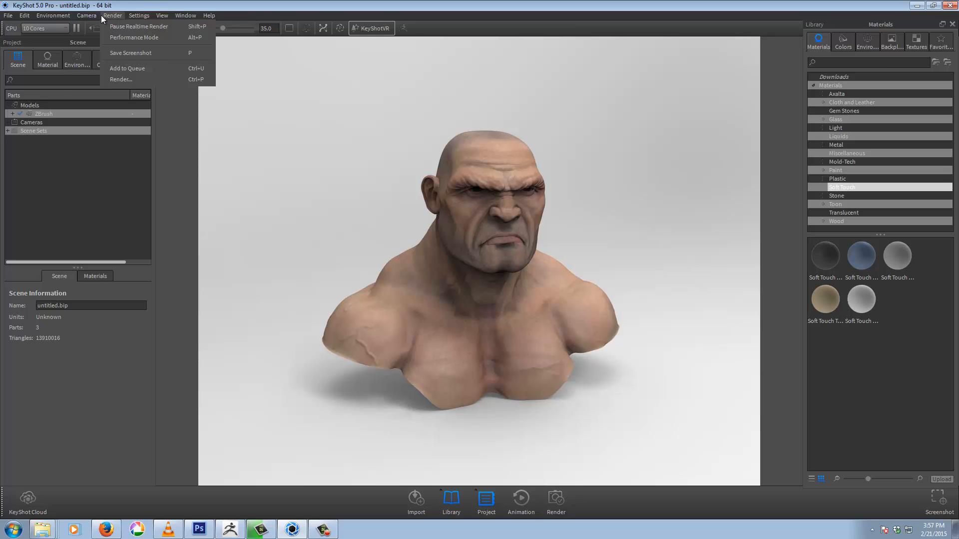
{"action": "mouse_move", "coordinate": [53, 15]}
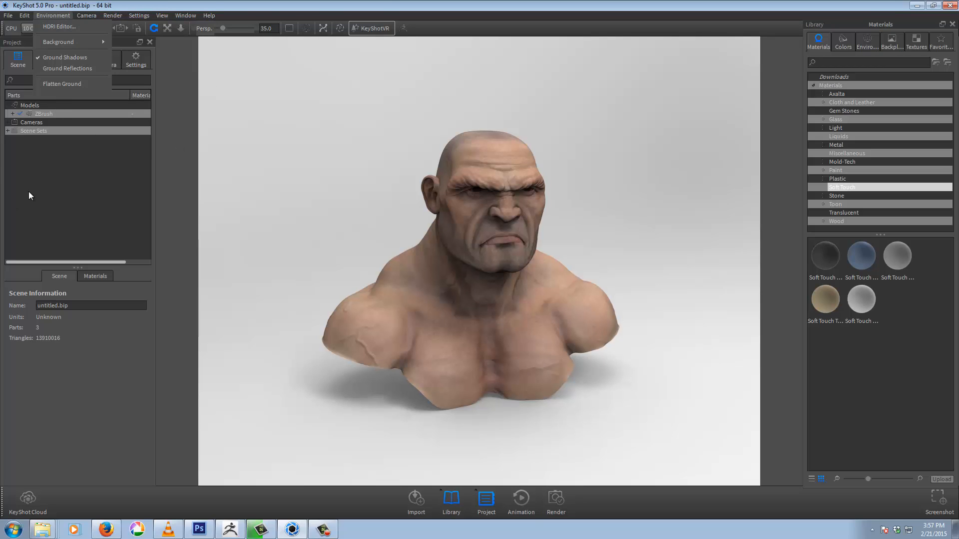
{"action": "left_click", "coordinate": [392, 5]}
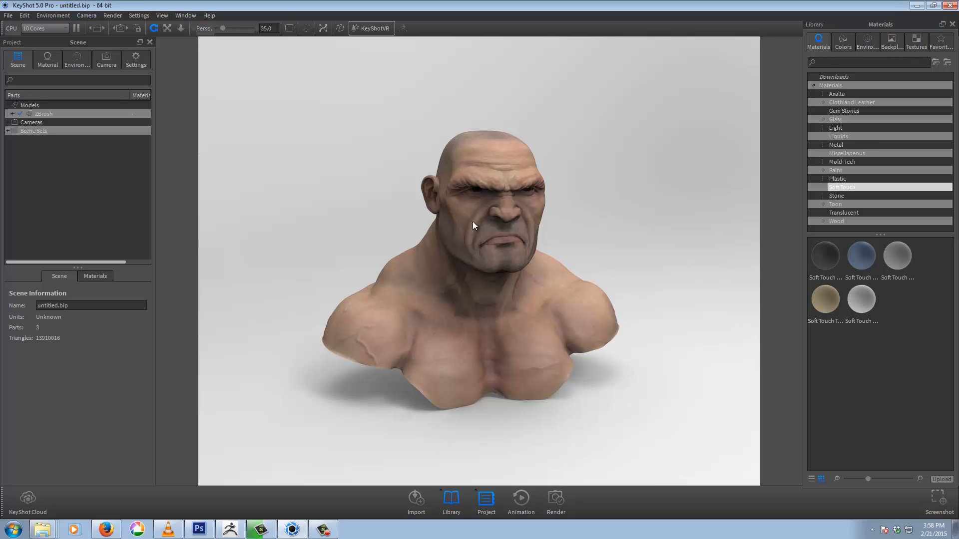
Look through the color library's categories and swatches.
{"action": "left_click", "coordinate": [846, 46]}
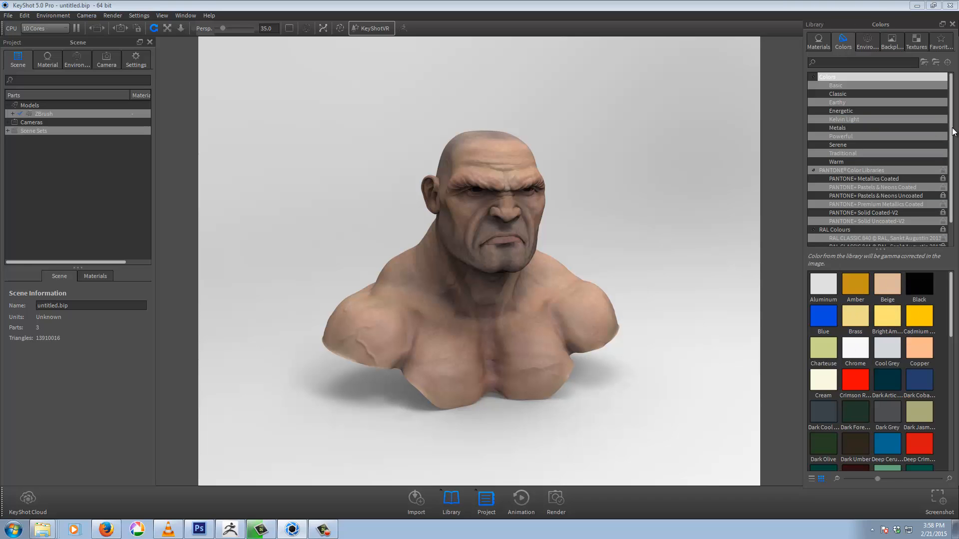
{"action": "left_click_drag", "start_coordinate": [951, 134], "coordinate": [956, 145]}
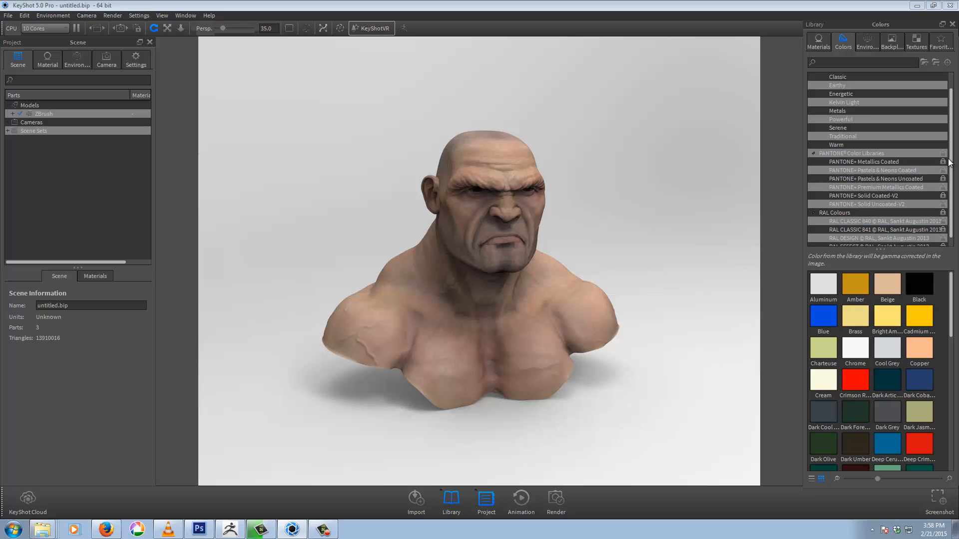
{"action": "mouse_move", "coordinate": [951, 165]}
{"action": "left_mouse_down"}
{"action": "mouse_move", "coordinate": [951, 173]}
{"action": "mouse_move", "coordinate": [950, 148]}
{"action": "left_mouse_up"}
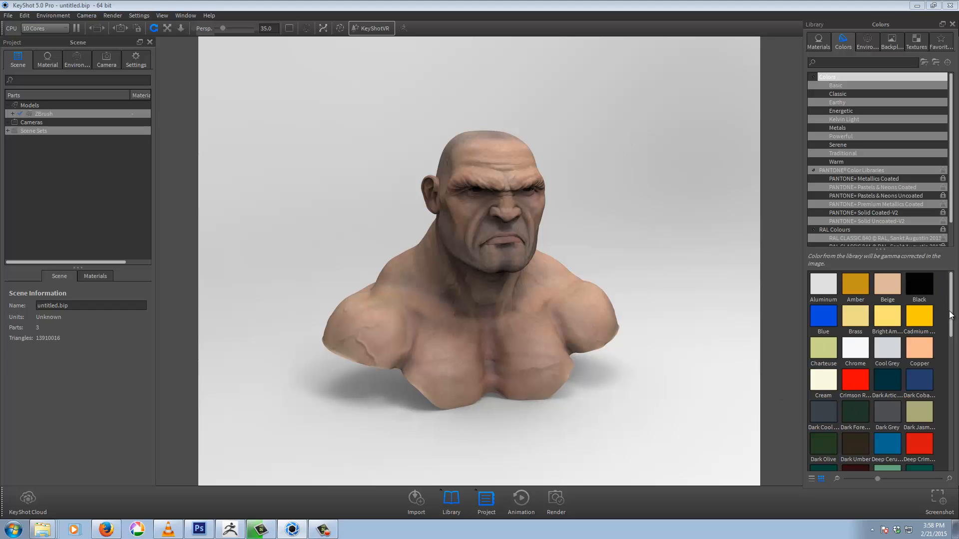
{"action": "mouse_move", "coordinate": [950, 314]}
{"action": "left_mouse_down"}
{"action": "mouse_move", "coordinate": [956, 441]}
{"action": "mouse_move", "coordinate": [935, 304]}
{"action": "left_mouse_up"}
Look through the environment library's HDRI images, from the interior and outdoor scenes to the studio panel and point light setups.
{"action": "left_click", "coordinate": [868, 45]}
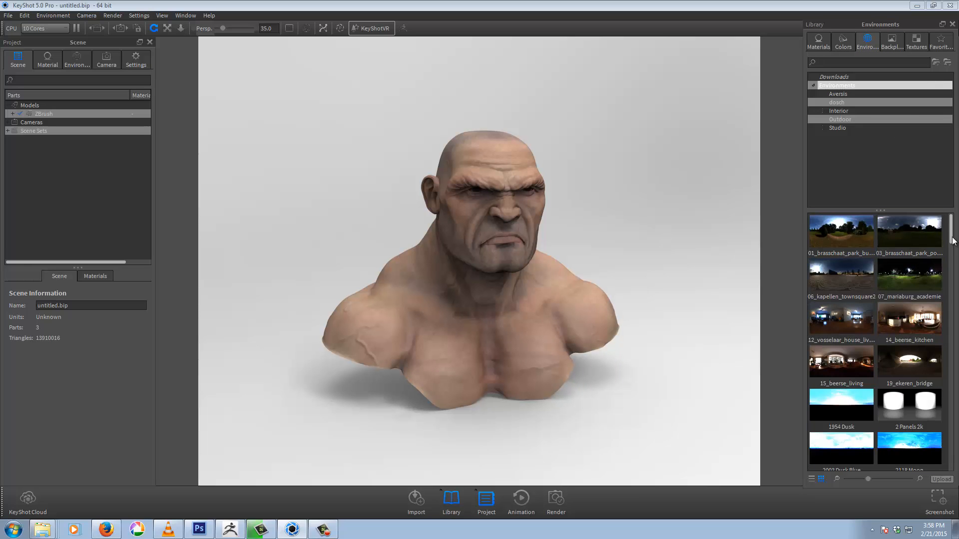
{"action": "mouse_move", "coordinate": [953, 239]}
{"action": "left_mouse_down"}
{"action": "mouse_move", "coordinate": [956, 451]}
{"action": "mouse_move", "coordinate": [949, 235]}
{"action": "left_mouse_up"}
{"action": "mouse_move", "coordinate": [952, 234]}
{"action": "left_mouse_down"}
{"action": "mouse_move", "coordinate": [952, 270]}
{"action": "mouse_move", "coordinate": [955, 234]}
{"action": "left_mouse_up"}
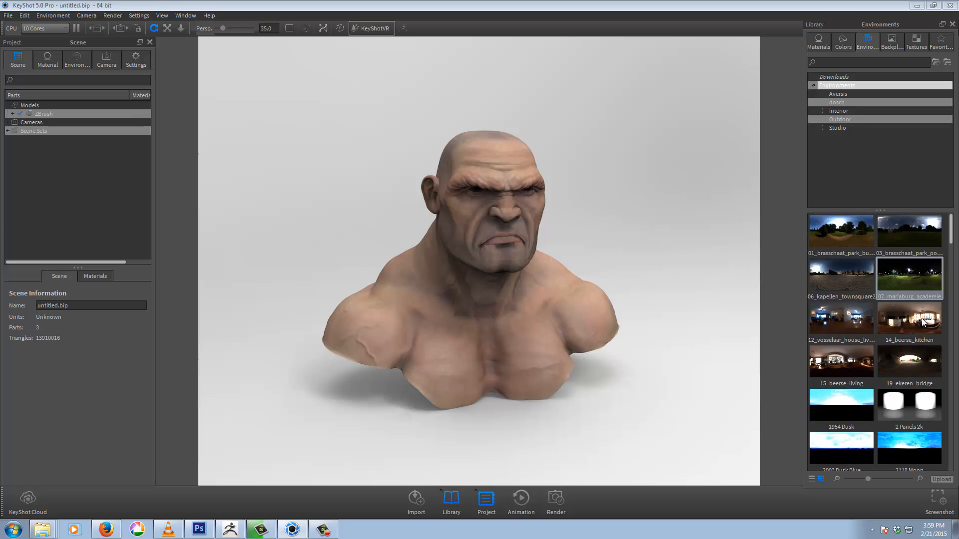
{"action": "mouse_move", "coordinate": [873, 328]}
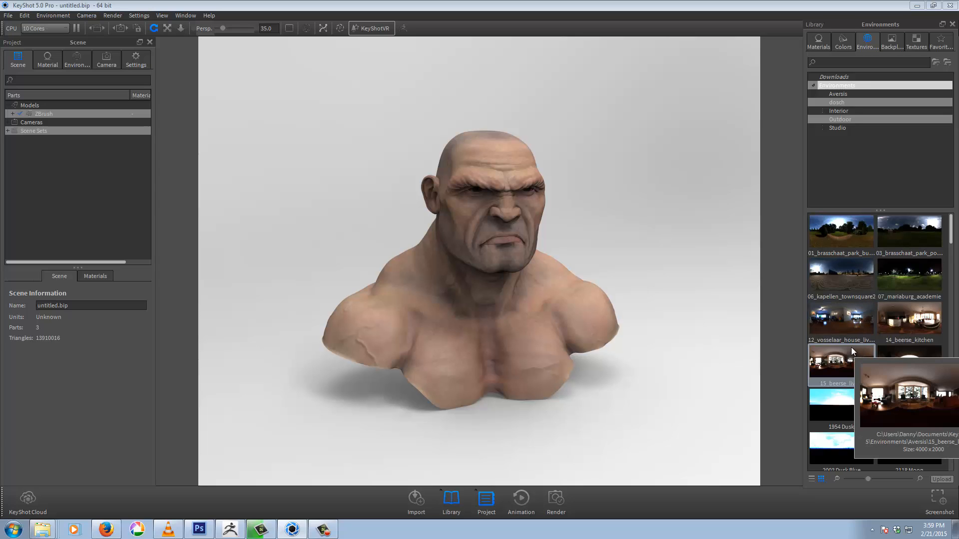
{"action": "left_click_drag", "start_coordinate": [951, 237], "coordinate": [951, 272]}
{"action": "mouse_move", "coordinate": [834, 313]}
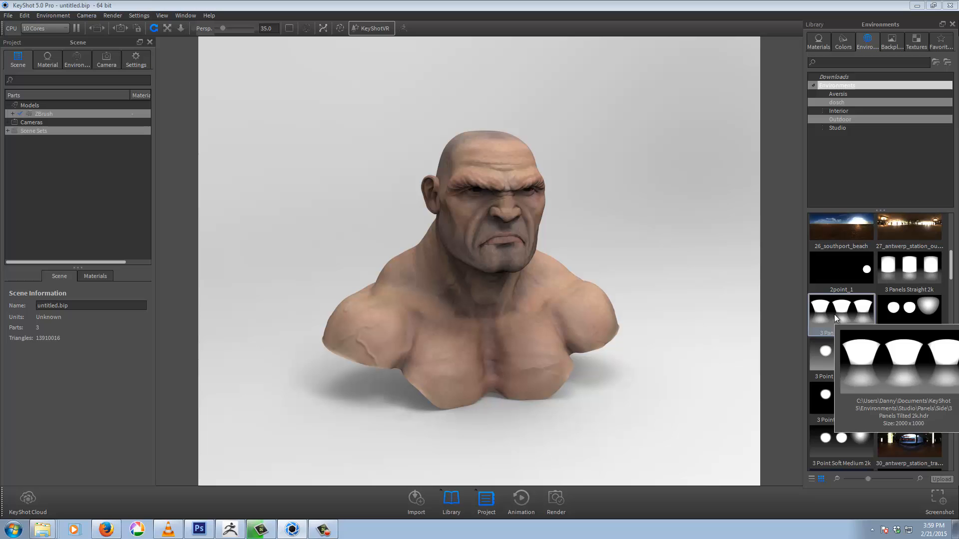
{"action": "left_click_drag", "start_coordinate": [953, 265], "coordinate": [952, 465]}
{"action": "scroll", "coordinate": [913, 247], "scroll_direction": "up", "scroll_amount": 20}
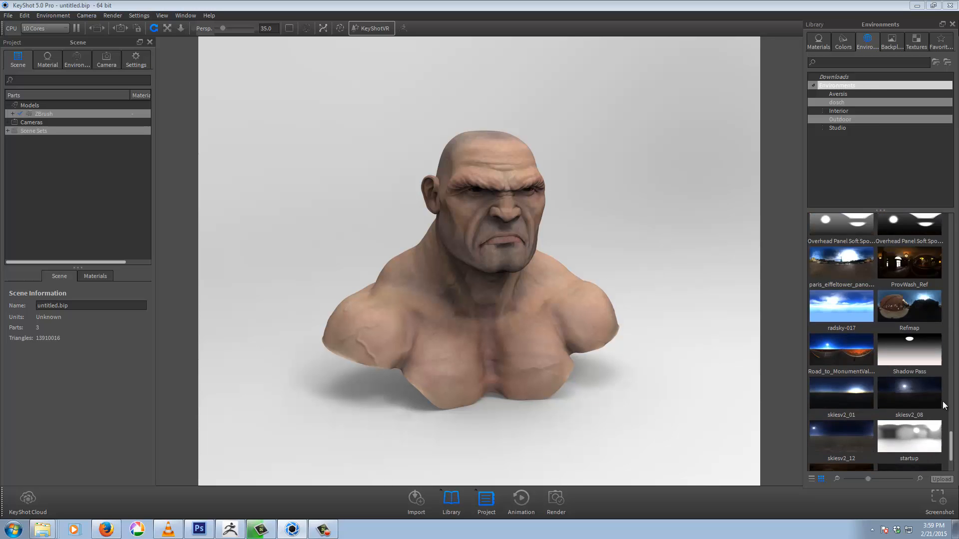
{"action": "mouse_move", "coordinate": [913, 246]}
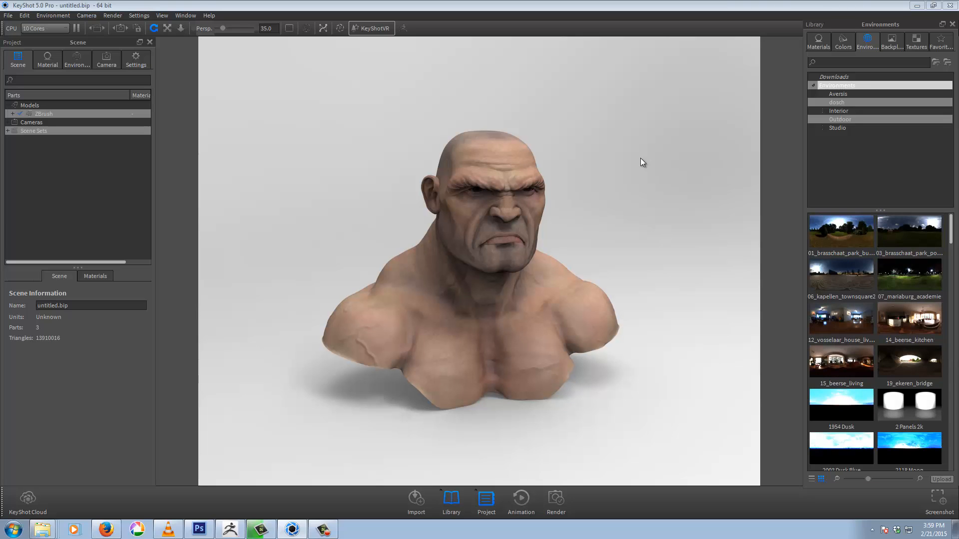
Display the scene's environment settings and light the bust with the 12_vosselaar_house_living environment.
{"action": "left_click", "coordinate": [75, 60]}
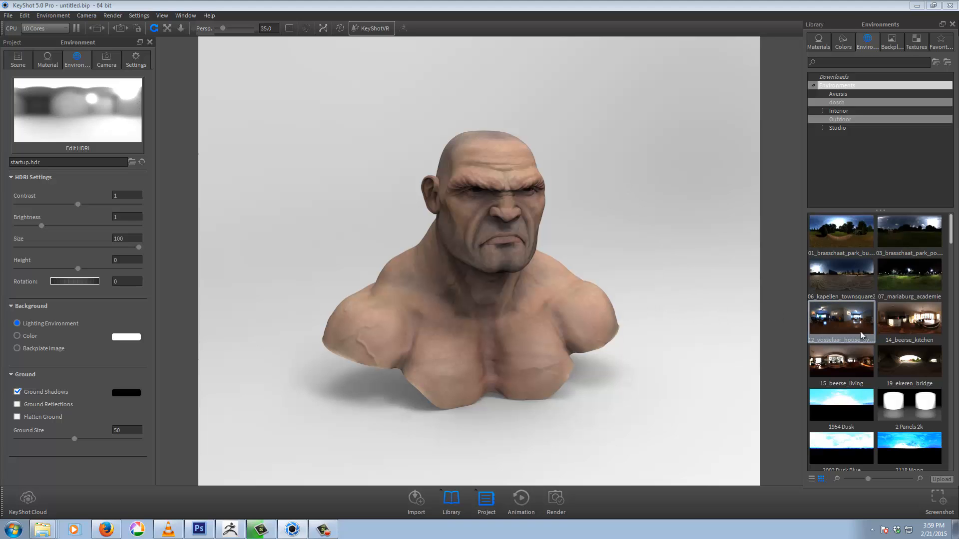
{"action": "left_click_drag", "start_coordinate": [849, 324], "coordinate": [631, 190]}
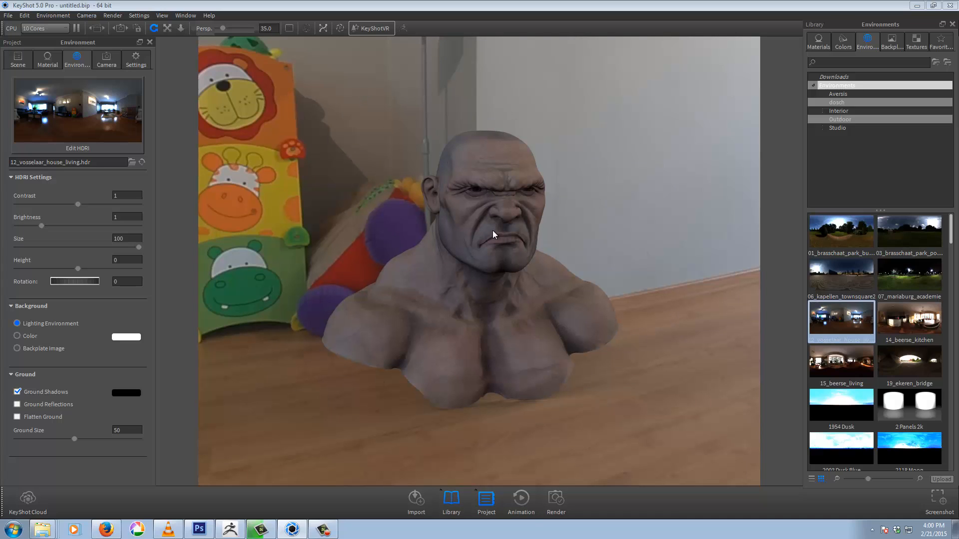
Switch the background from the lighting environment to a solid color and set that color to black.
{"action": "left_click", "coordinate": [17, 336]}
{"action": "left_click", "coordinate": [126, 337]}
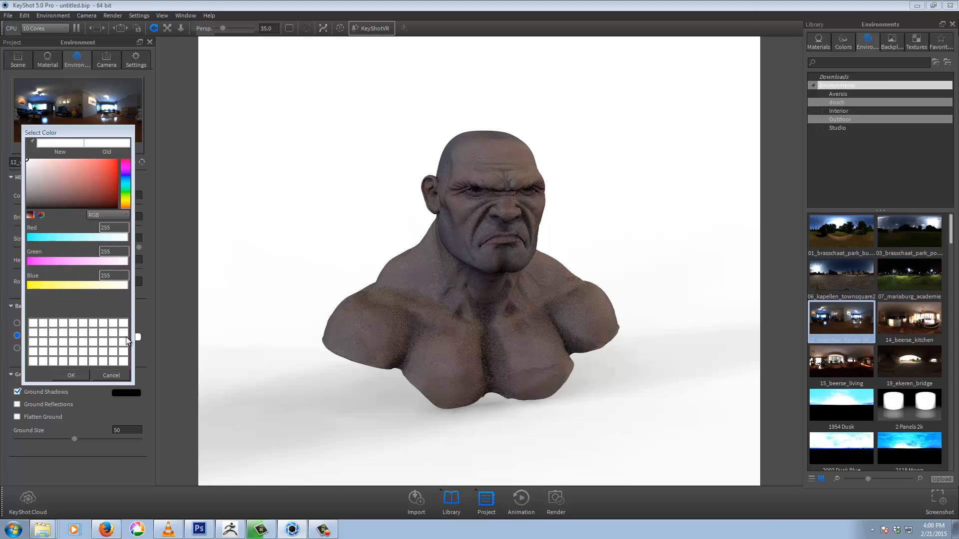
{"action": "left_click_drag", "start_coordinate": [36, 181], "coordinate": [10, 225]}
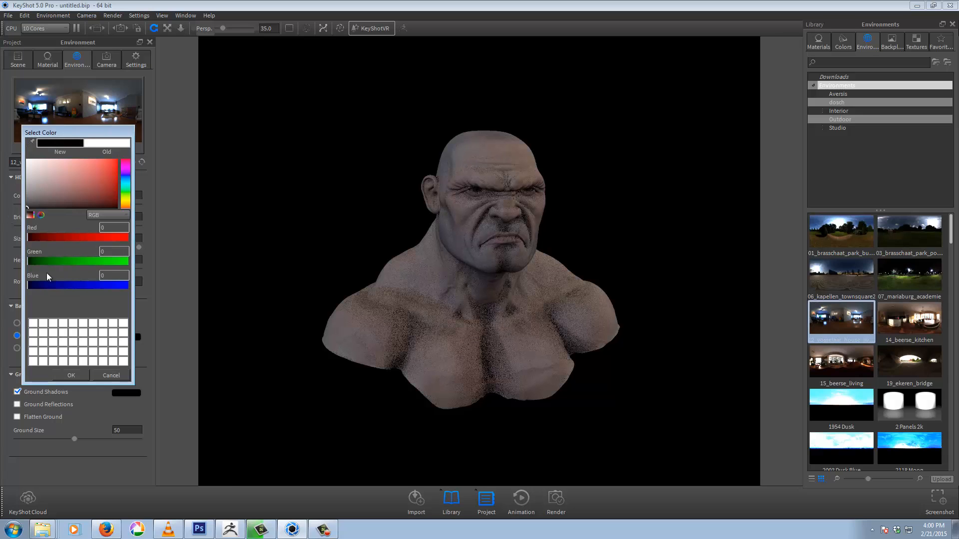
{"action": "left_click", "coordinate": [70, 377]}
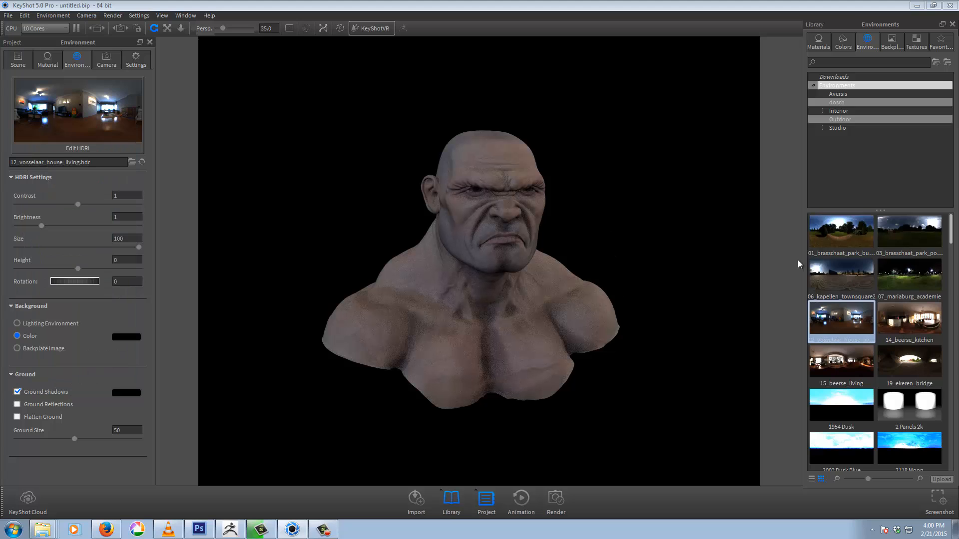
Try the 07_mariaburg_academie environment on the bust, then replace it with 15_beerse_living.
{"action": "left_click_drag", "start_coordinate": [909, 274], "coordinate": [645, 170]}
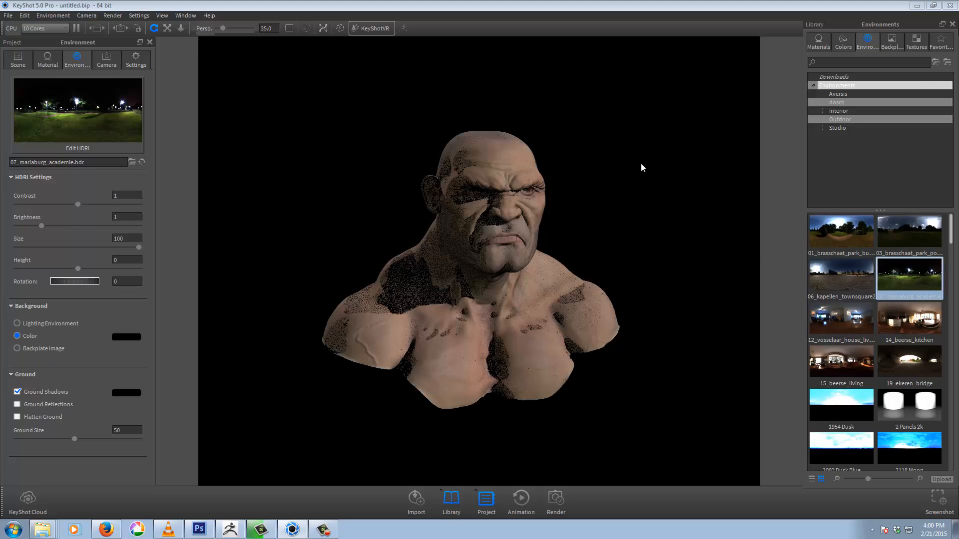
{"action": "left_click_drag", "start_coordinate": [832, 368], "coordinate": [622, 217]}
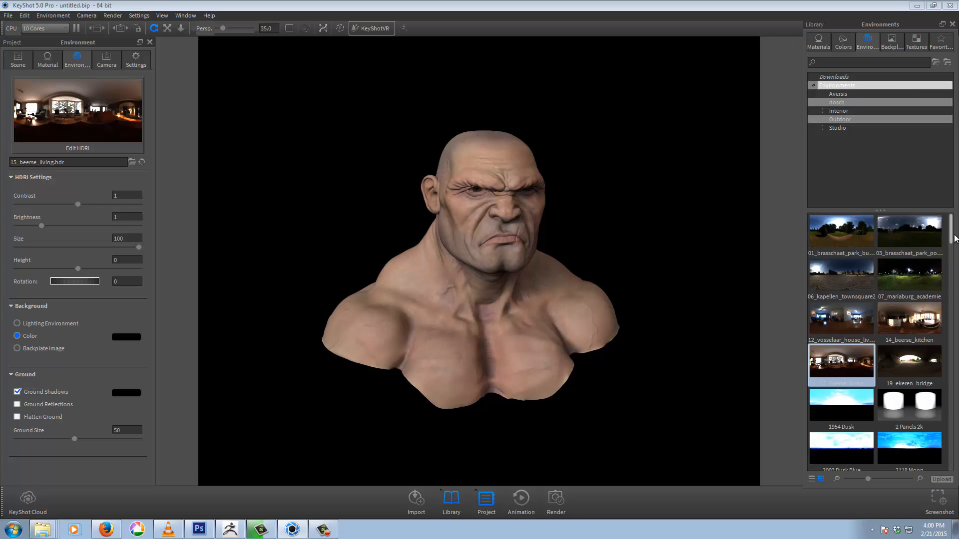
Find the 2point_1 environment in the library and apply it to the scene.
{"action": "scroll", "coordinate": [953, 238], "scroll_direction": "down", "scroll_amount": 1}
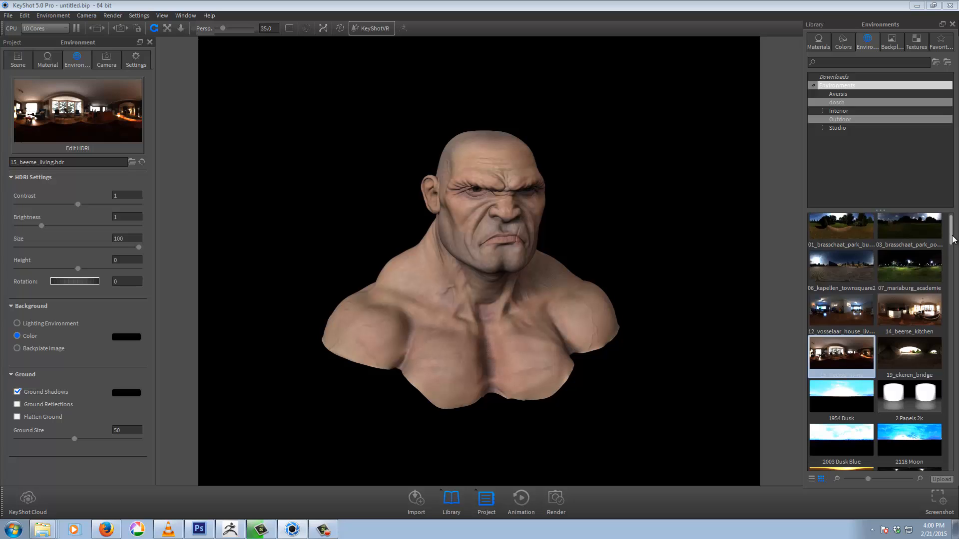
{"action": "left_click_drag", "start_coordinate": [954, 239], "coordinate": [954, 272]}
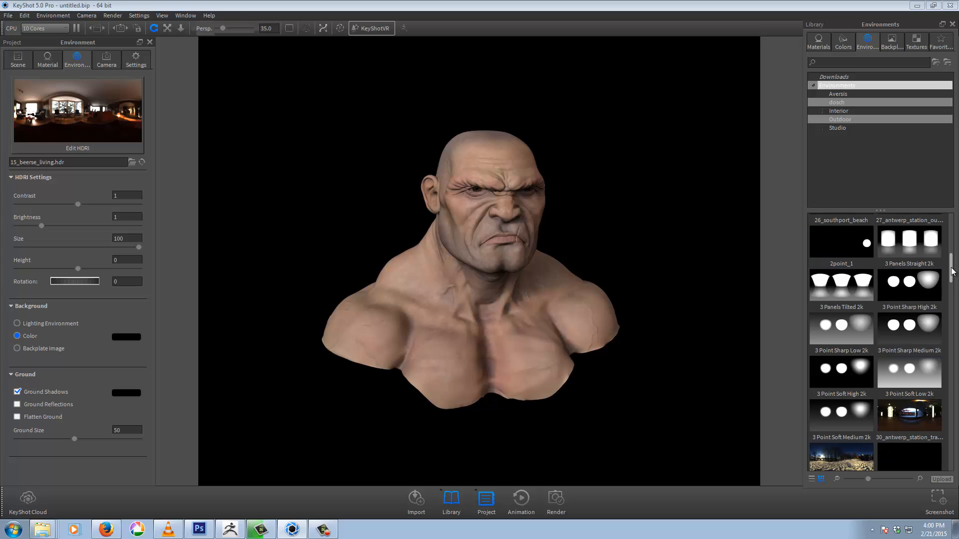
{"action": "scroll", "coordinate": [952, 271], "scroll_direction": "up", "scroll_amount": 1}
{"action": "mouse_move", "coordinate": [852, 293]}
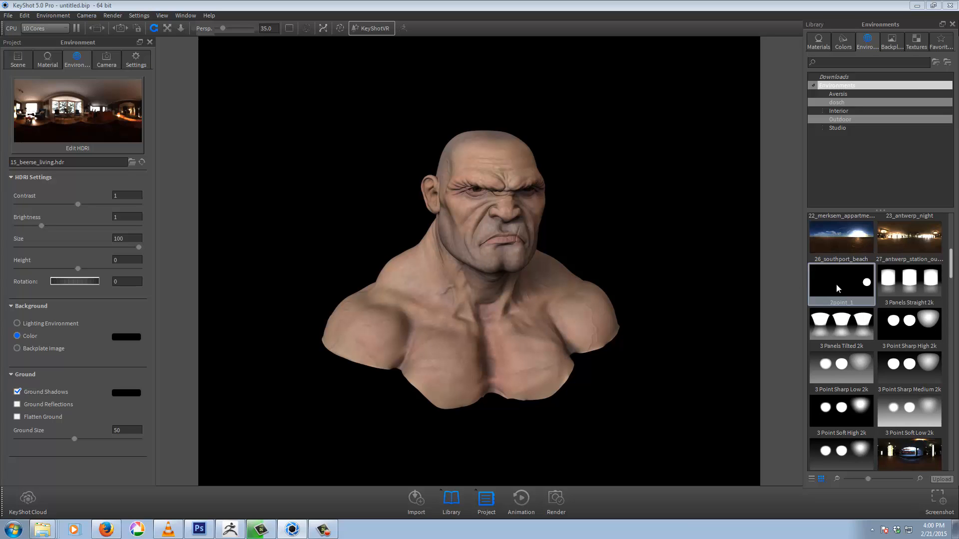
{"action": "left_click_drag", "start_coordinate": [836, 284], "coordinate": [575, 208]}
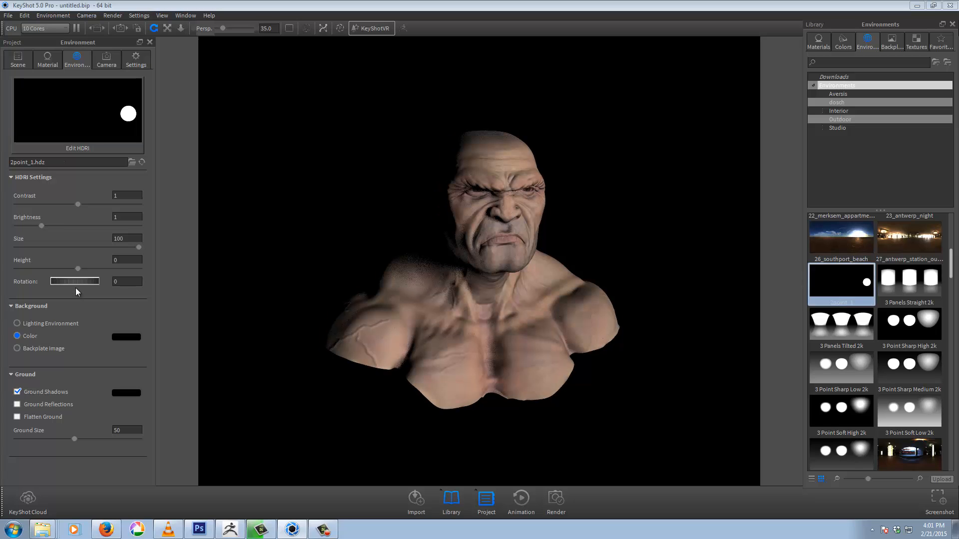
Rotate the environment to move the light around the bust, trying 239 and 348 before leaving it at 59.5.
{"action": "left_click_drag", "start_coordinate": [82, 282], "coordinate": [58, 283]}
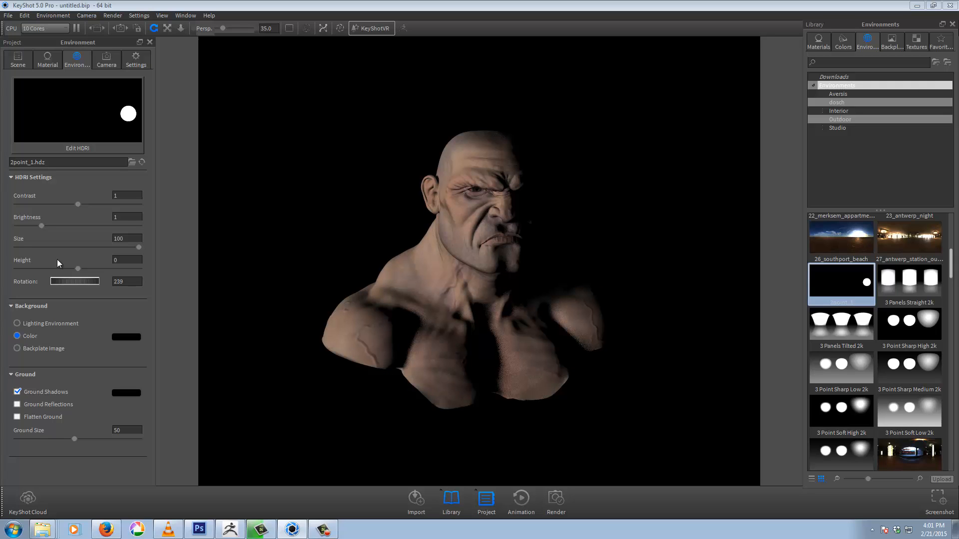
{"action": "left_click_drag", "start_coordinate": [57, 280], "coordinate": [124, 278]}
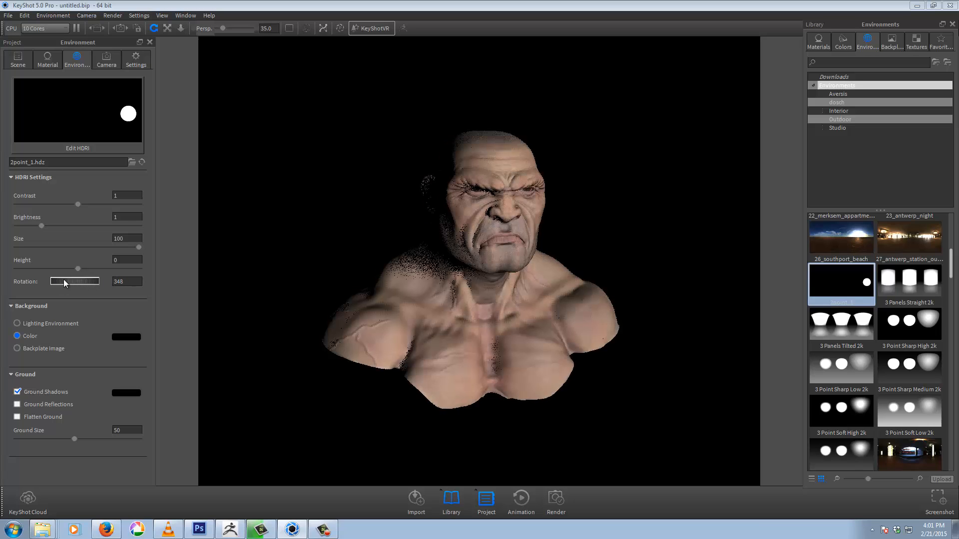
{"action": "mouse_move", "coordinate": [57, 281]}
{"action": "left_mouse_down"}
{"action": "mouse_move", "coordinate": [98, 275]}
{"action": "mouse_move", "coordinate": [56, 281]}
{"action": "left_mouse_up"}
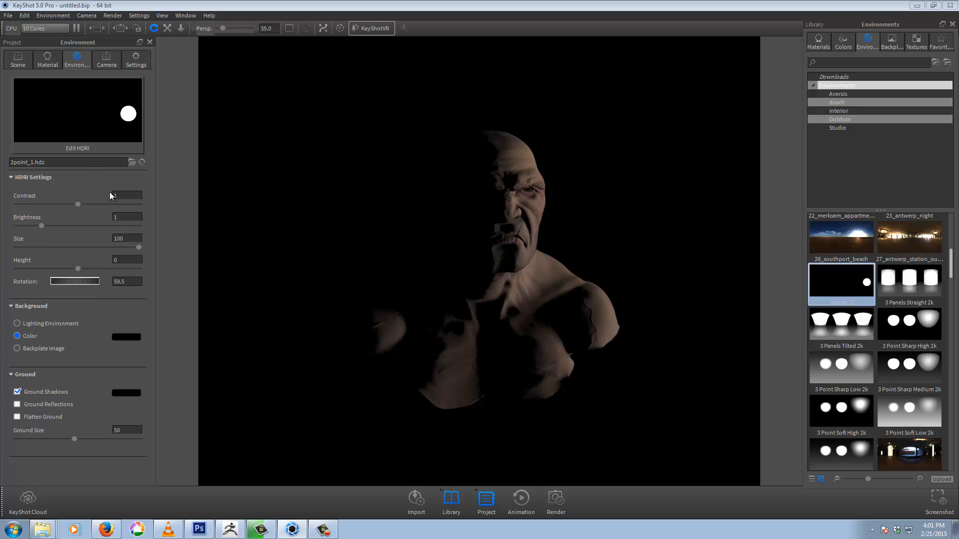
Open the environment in the HDRI Editor, examine the settings of its circular light pin, and close the editor.
{"action": "left_click", "coordinate": [92, 148]}
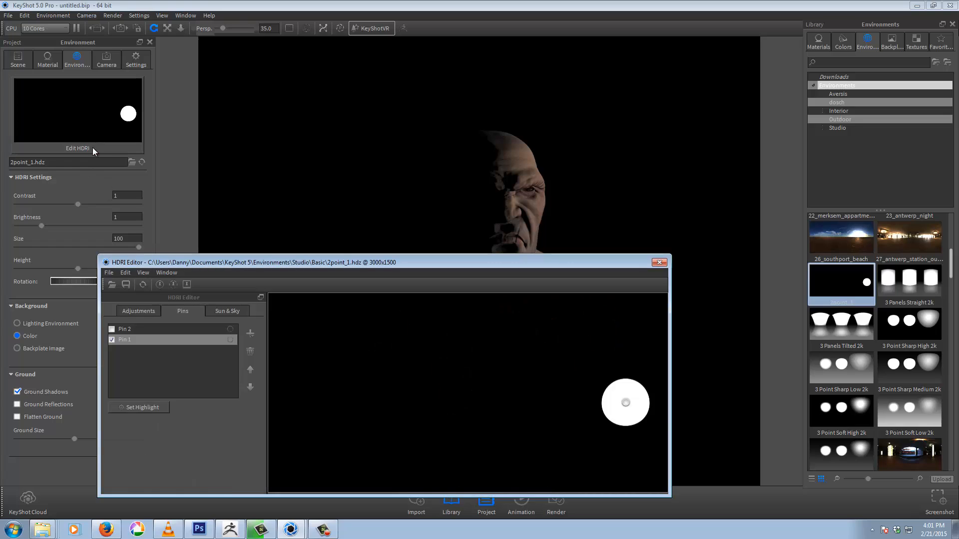
{"action": "left_click", "coordinate": [627, 402]}
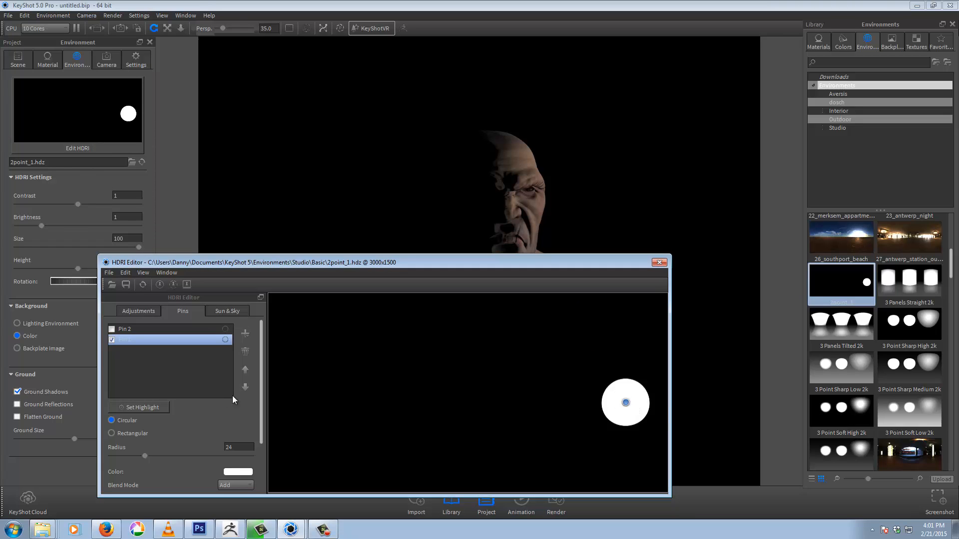
{"action": "left_click_drag", "start_coordinate": [262, 367], "coordinate": [264, 384]}
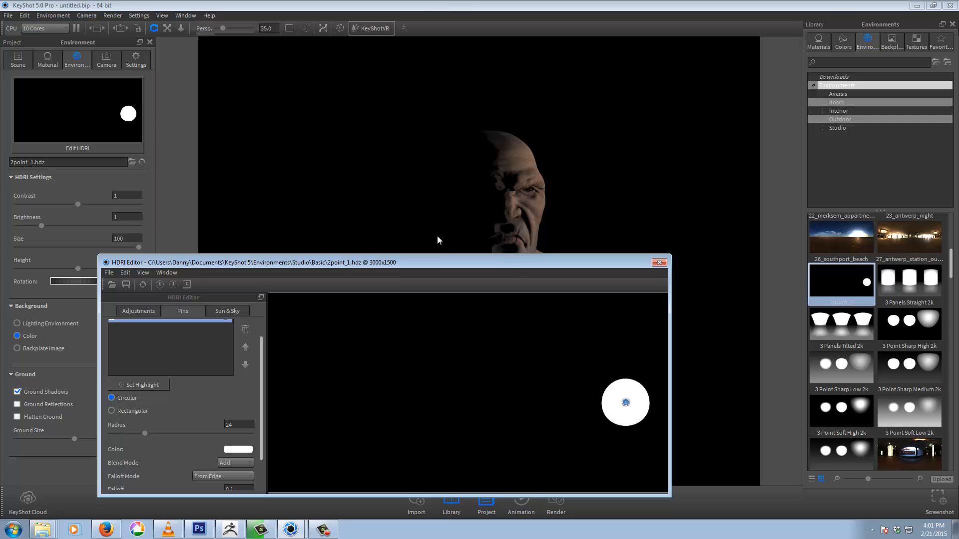
{"action": "left_click", "coordinate": [658, 263]}
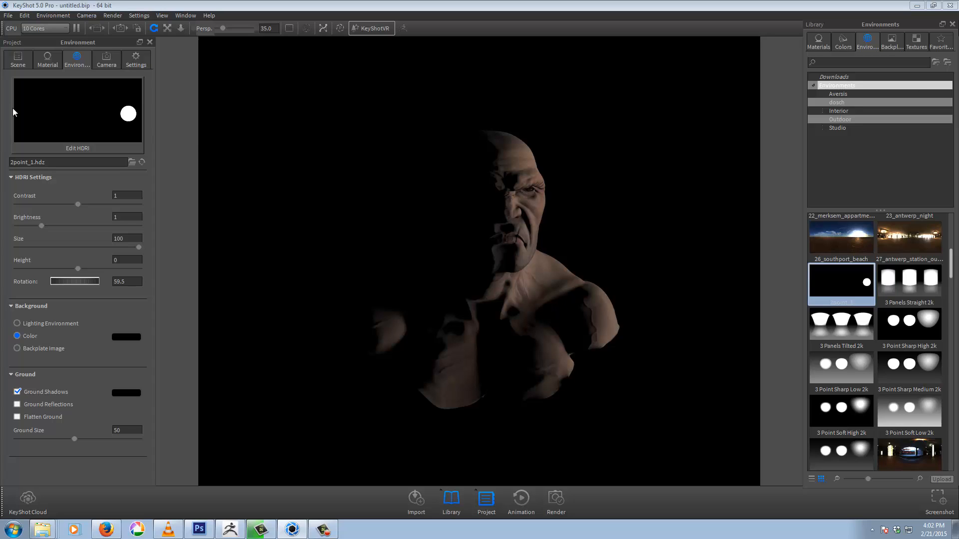
Close the KeyShot session that has stopped working.
{"action": "mouse_move", "coordinate": [36, 114]}
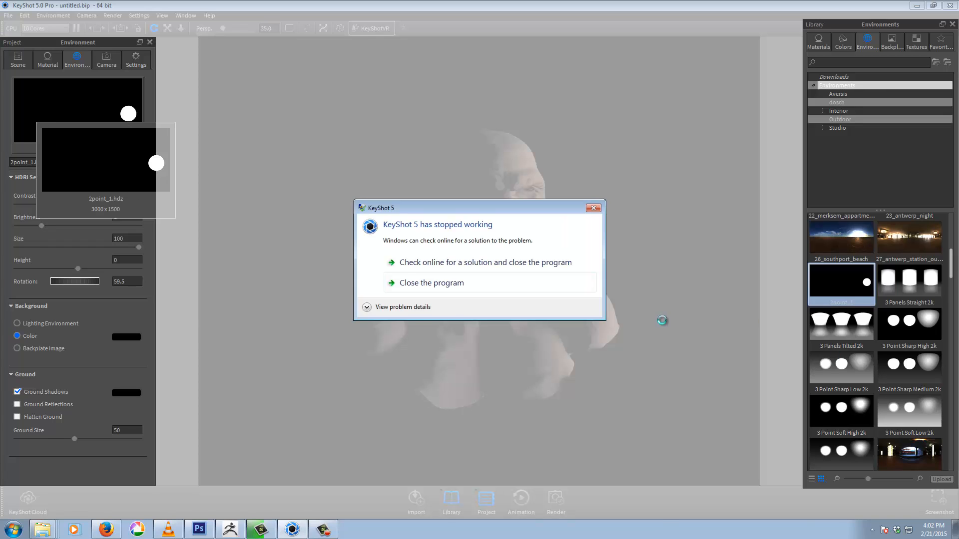
{"action": "left_click", "coordinate": [435, 282]}
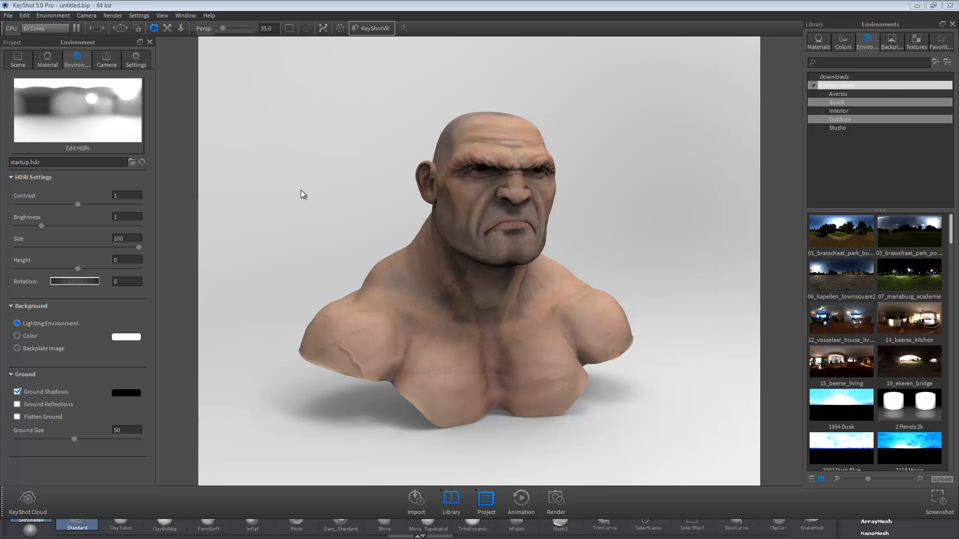
Set the outdoor forest road backplate, forestroad_1_70mm.jpg, as the background image behind the bust.
{"action": "left_click", "coordinate": [891, 40]}
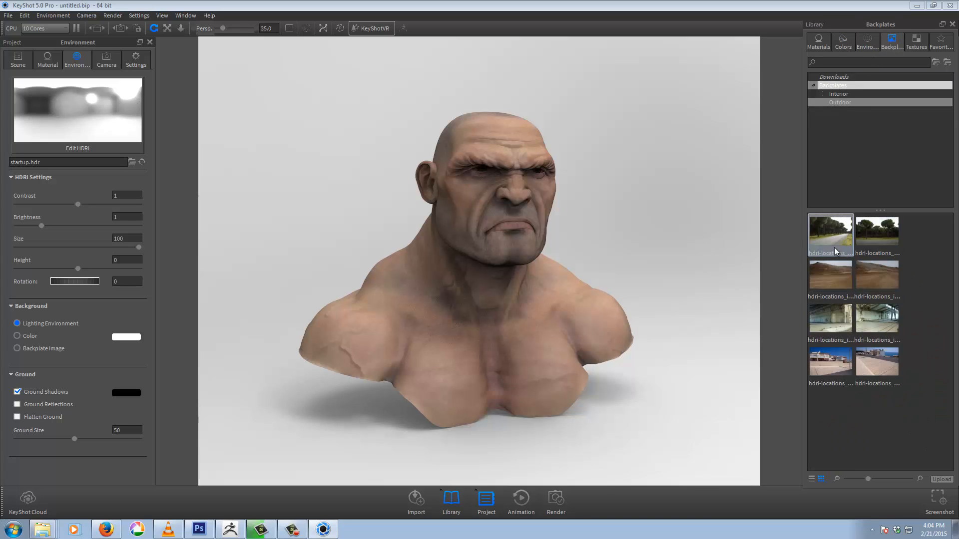
{"action": "left_click_drag", "start_coordinate": [834, 247], "coordinate": [675, 210]}
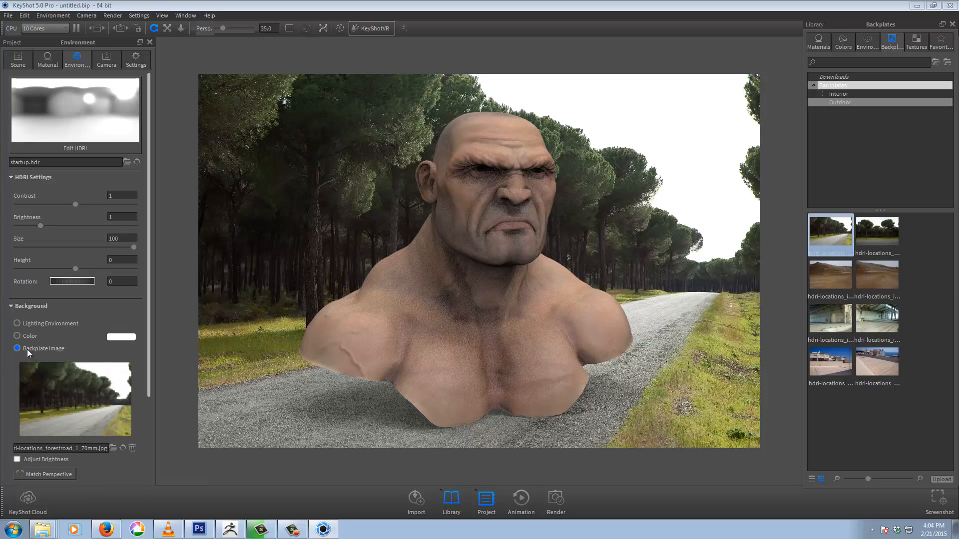
Replace the backplate behind the bust with a solid black background color.
{"action": "left_click", "coordinate": [135, 60]}
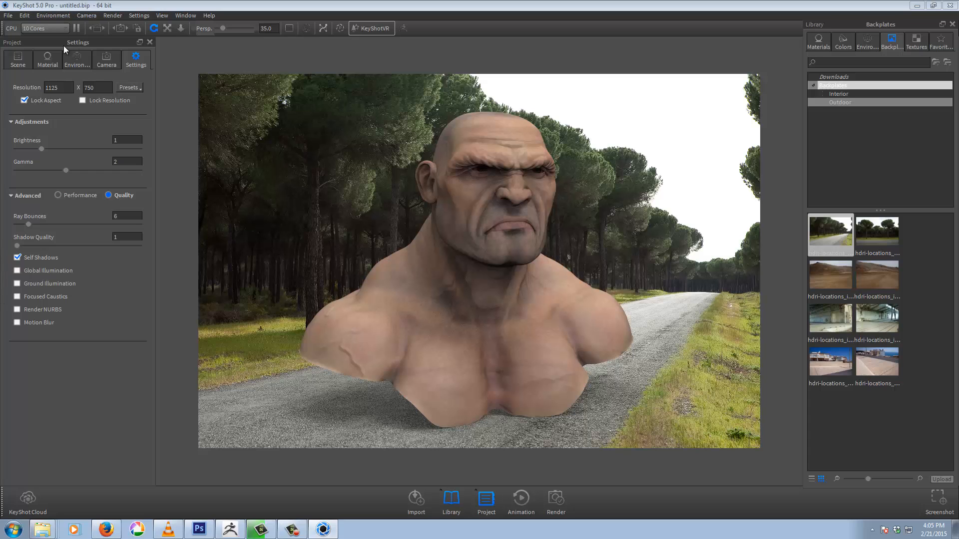
{"action": "left_click", "coordinate": [67, 61]}
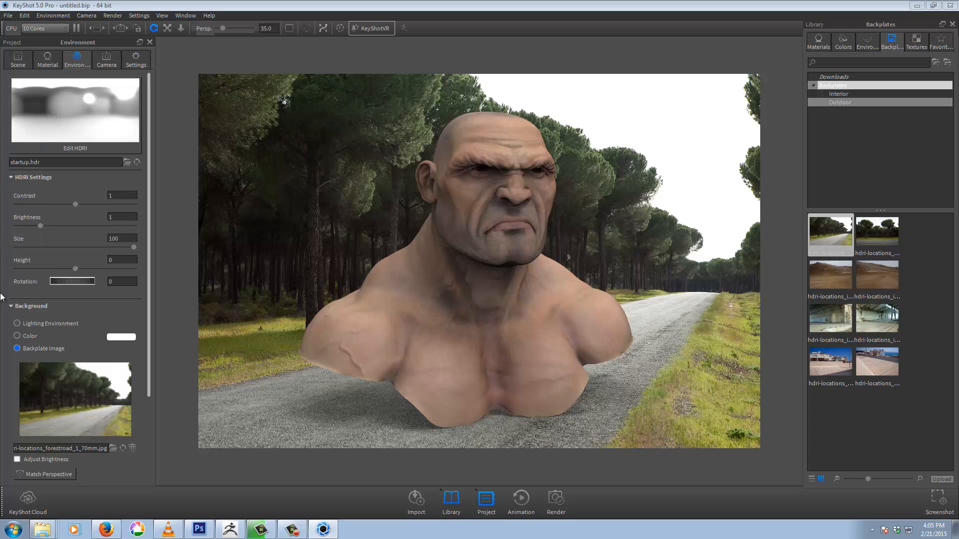
{"action": "left_click", "coordinate": [17, 336]}
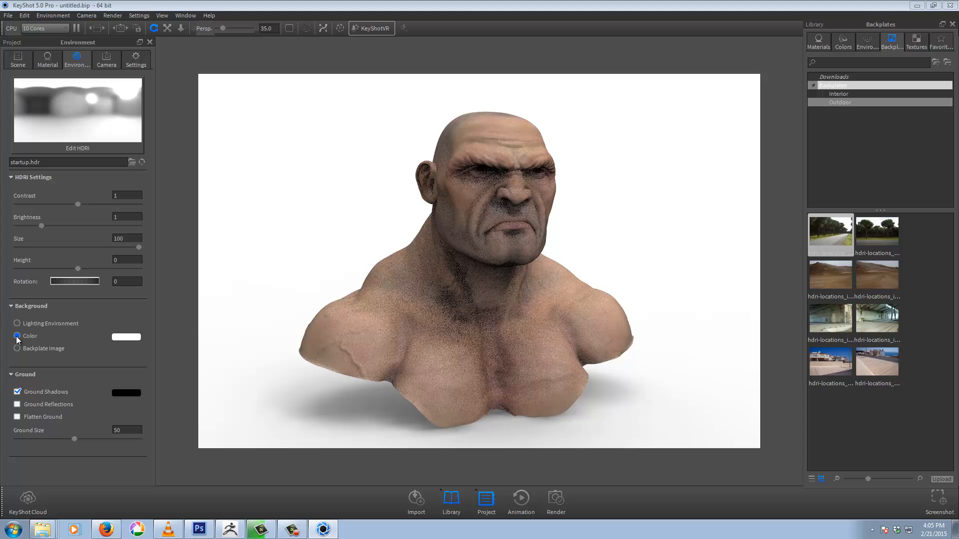
{"action": "left_click", "coordinate": [127, 337]}
{"action": "left_click_drag", "start_coordinate": [56, 187], "coordinate": [3, 251]}
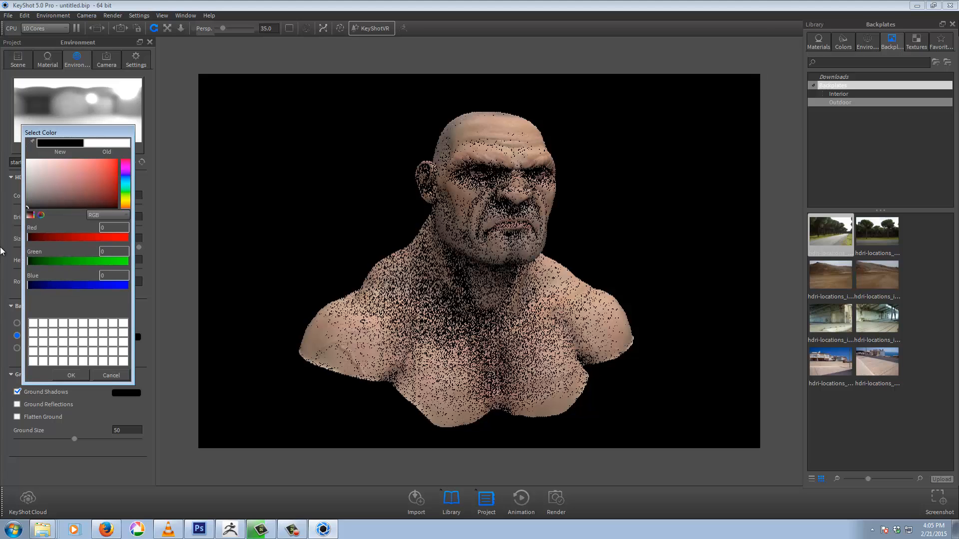
{"action": "left_click", "coordinate": [71, 375]}
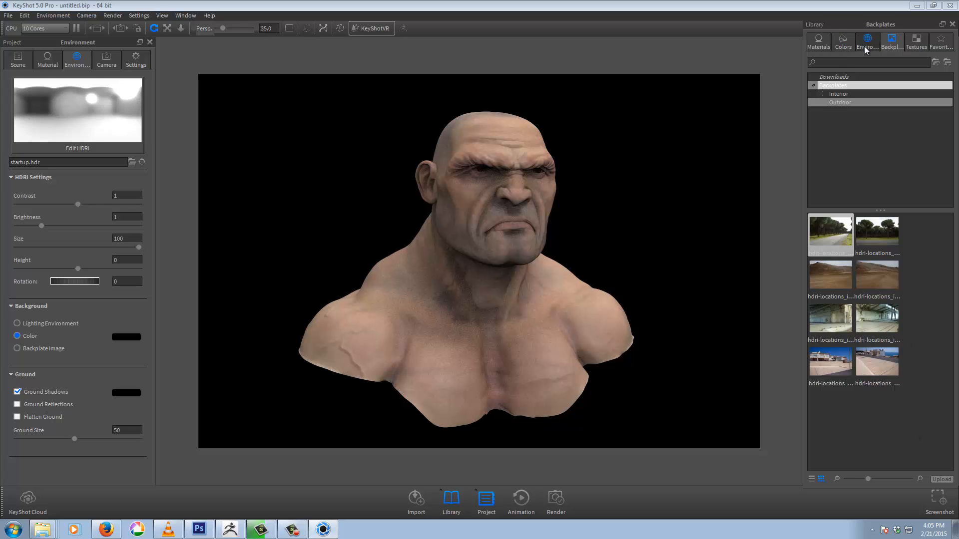
Browse the texture library's categories, from Bump Maps, Color Maps and Gradients through Labels and Opacity Maps to Wood.
{"action": "left_click", "coordinate": [916, 40]}
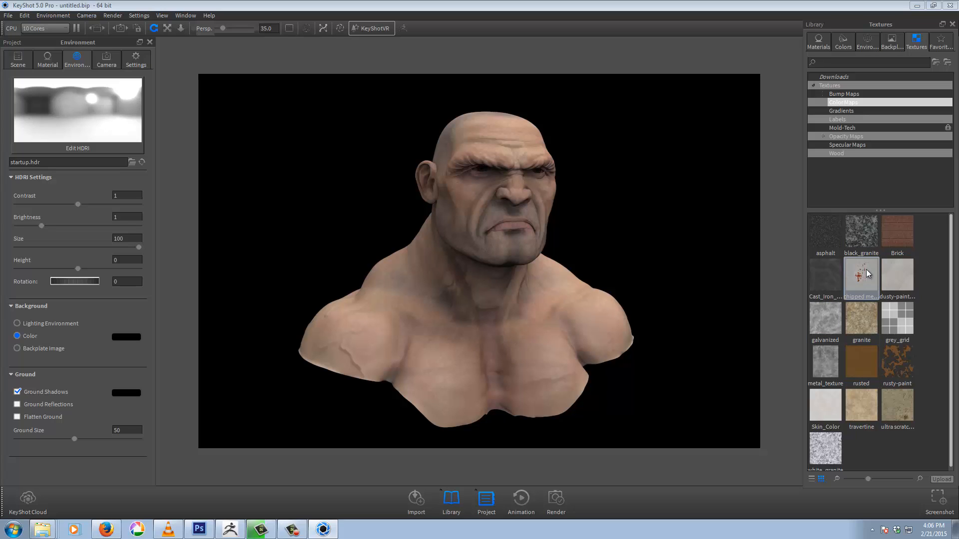
{"action": "left_click", "coordinate": [850, 94]}
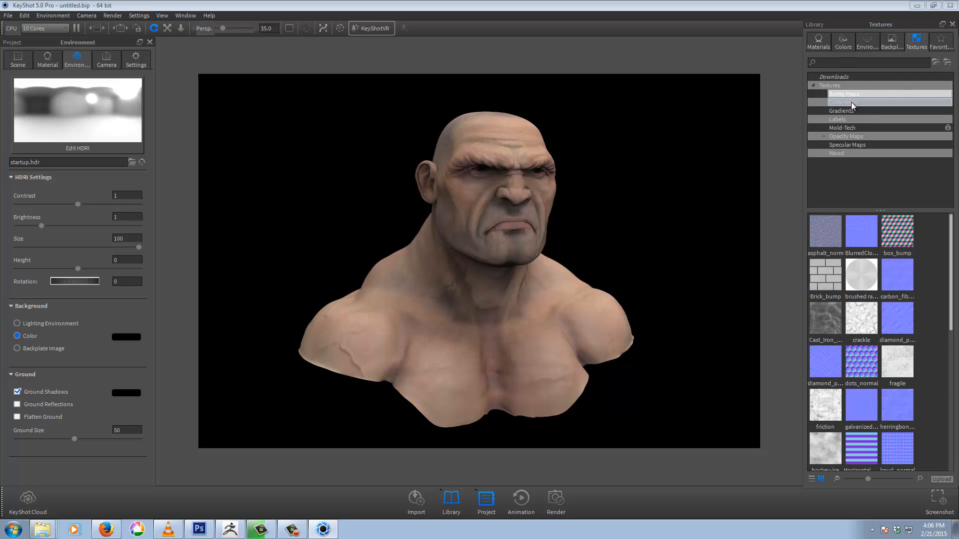
{"action": "left_click", "coordinate": [851, 101]}
{"action": "left_click", "coordinate": [849, 110]}
{"action": "left_click", "coordinate": [848, 120]}
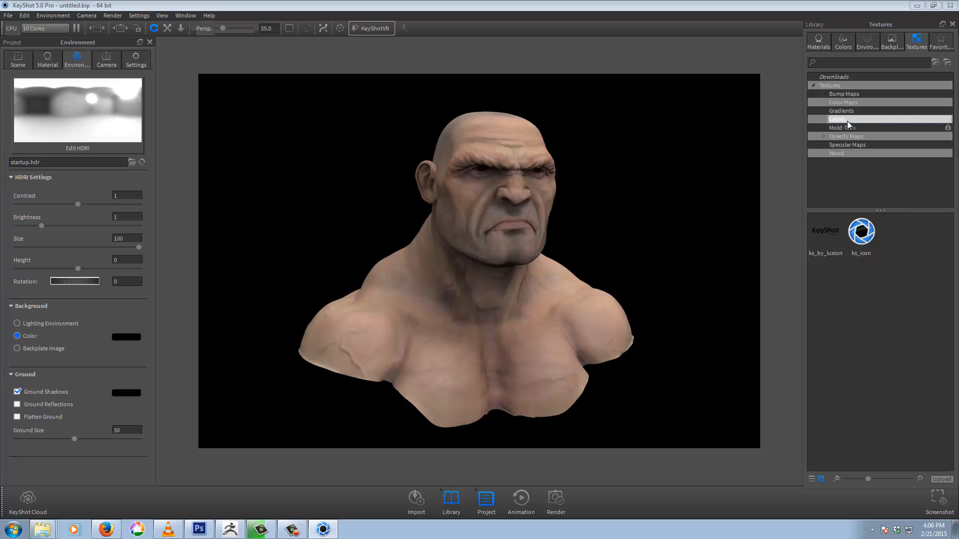
{"action": "left_click", "coordinate": [848, 129]}
{"action": "left_click", "coordinate": [855, 135]}
{"action": "left_click", "coordinate": [859, 144]}
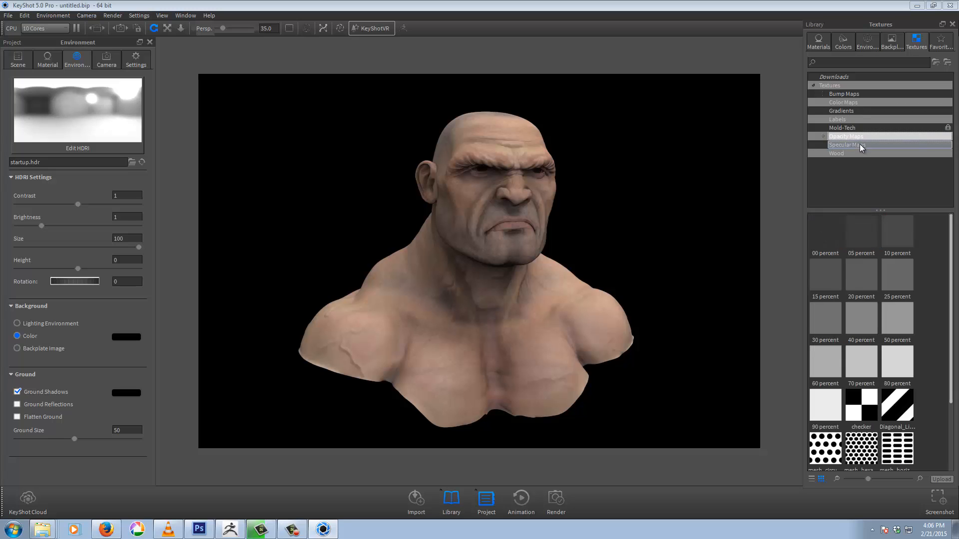
{"action": "left_click", "coordinate": [859, 154]}
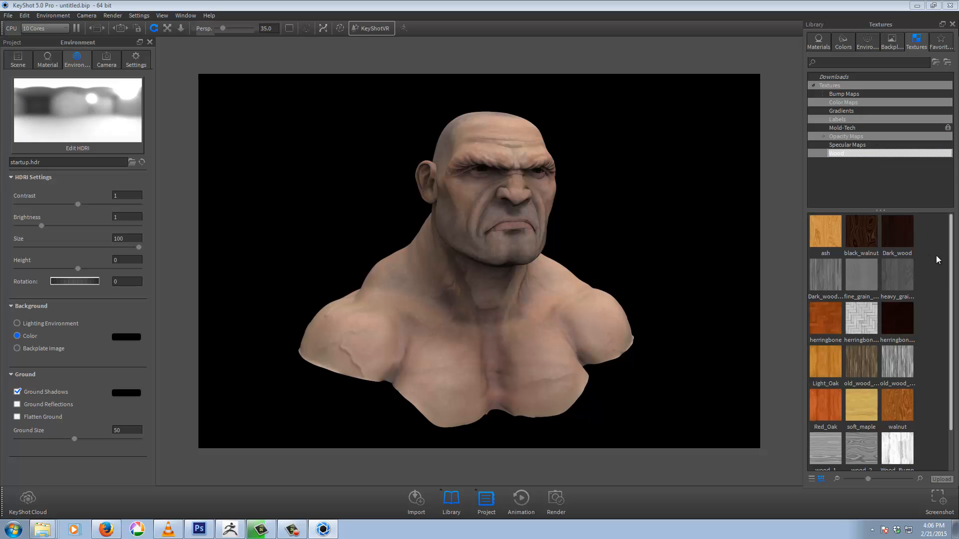
{"action": "mouse_move", "coordinate": [950, 272]}
{"action": "left_mouse_down"}
{"action": "mouse_move", "coordinate": [955, 326]}
{"action": "mouse_move", "coordinate": [952, 267]}
{"action": "left_mouse_up"}
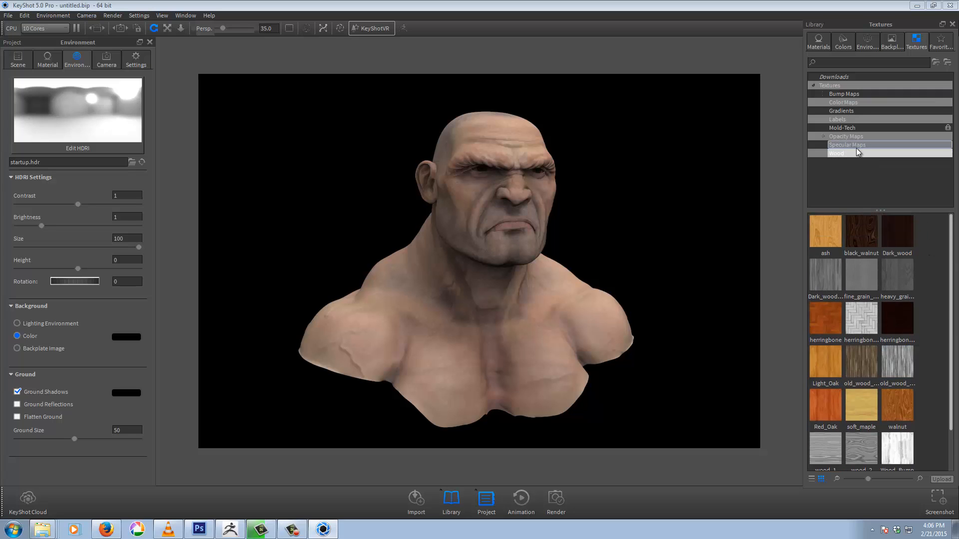
Examine the textures available in the Bump Maps and Color Maps categories.
{"action": "left_click", "coordinate": [851, 94]}
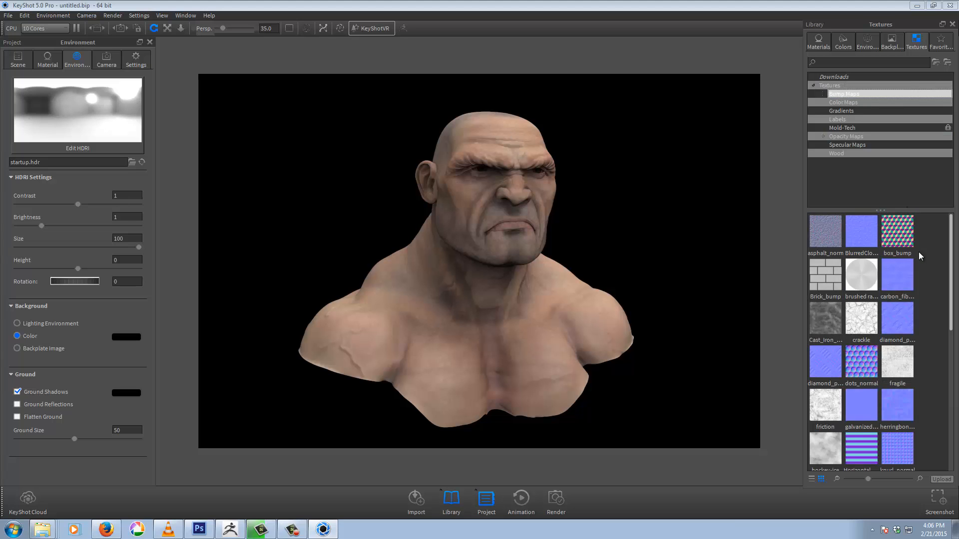
{"action": "scroll", "coordinate": [927, 256], "scroll_direction": "down", "scroll_amount": 5}
{"action": "scroll", "coordinate": [927, 256], "scroll_direction": "down", "scroll_amount": 1}
{"action": "scroll", "coordinate": [927, 256], "scroll_direction": "up", "scroll_amount": 6}
{"action": "left_click", "coordinate": [862, 101]}
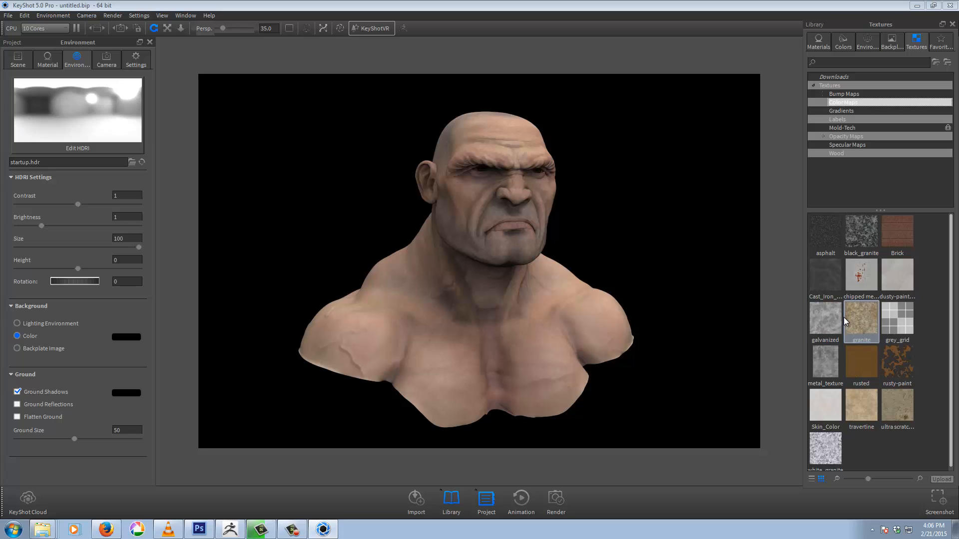
{"action": "mouse_move", "coordinate": [844, 316]}
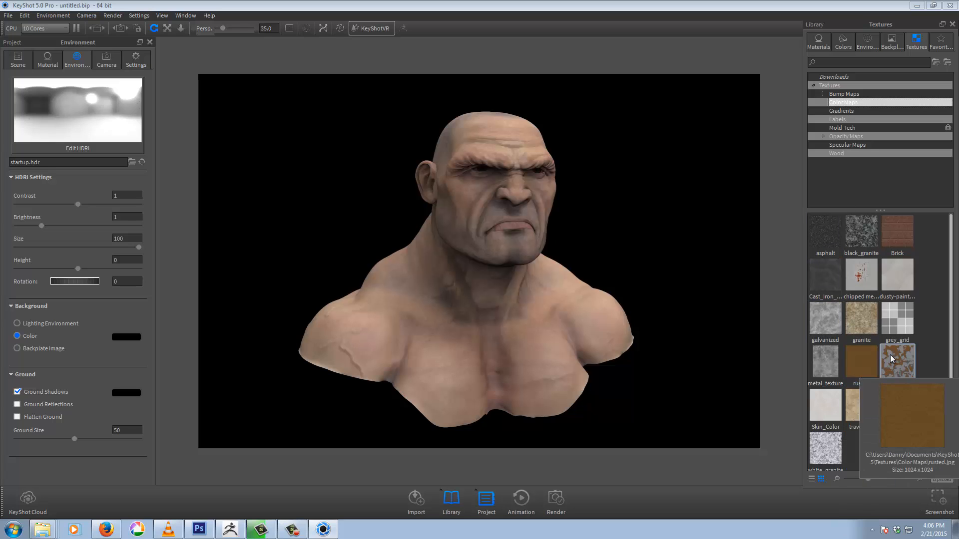
{"action": "mouse_move", "coordinate": [896, 298]}
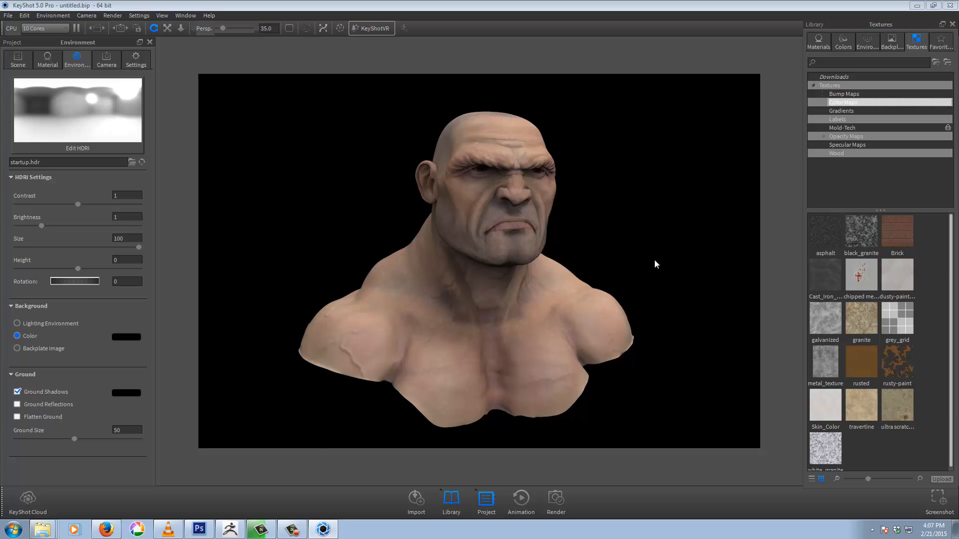
Look through the Gradients, Mold-Tech, Opacity Maps, Specular Maps and Wood texture categories.
{"action": "left_click", "coordinate": [849, 112]}
{"action": "left_click", "coordinate": [854, 127]}
{"action": "left_click", "coordinate": [855, 136]}
{"action": "left_click", "coordinate": [856, 144]}
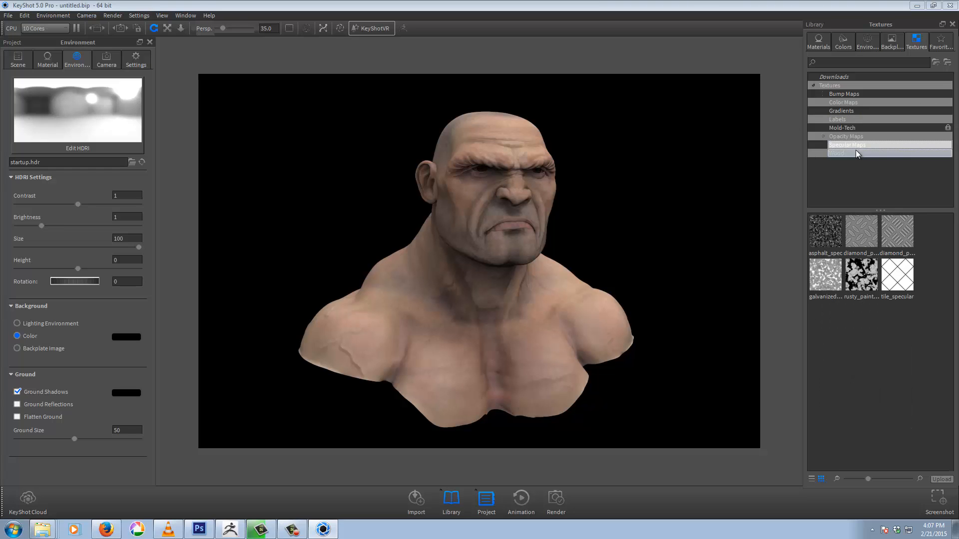
{"action": "left_click", "coordinate": [855, 154]}
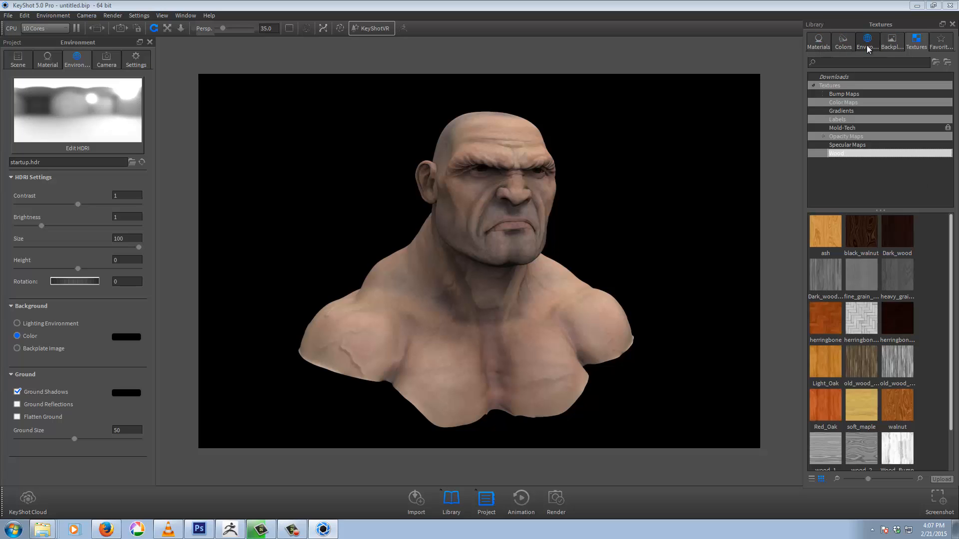
Examine the full range of Axalta paints in the materials library.
{"action": "left_click", "coordinate": [813, 43]}
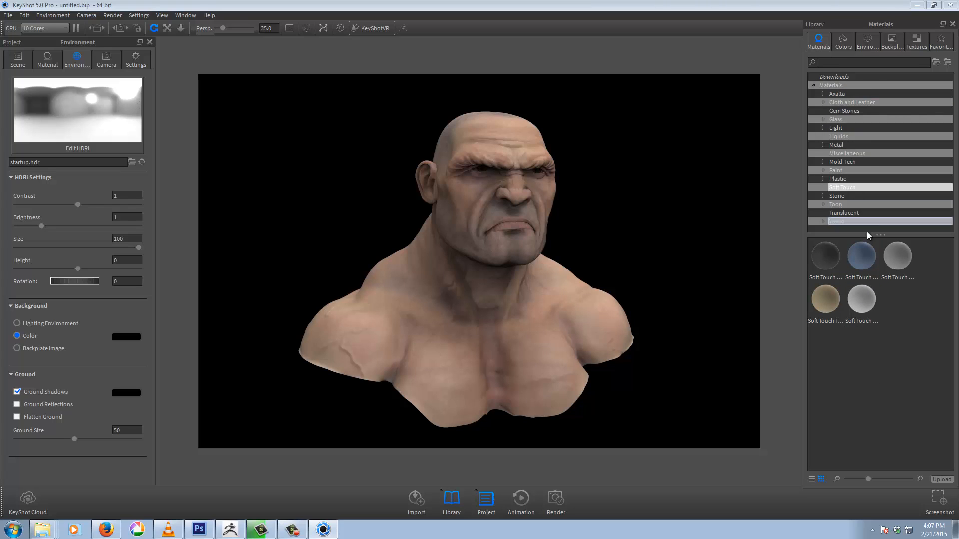
{"action": "left_click", "coordinate": [852, 93]}
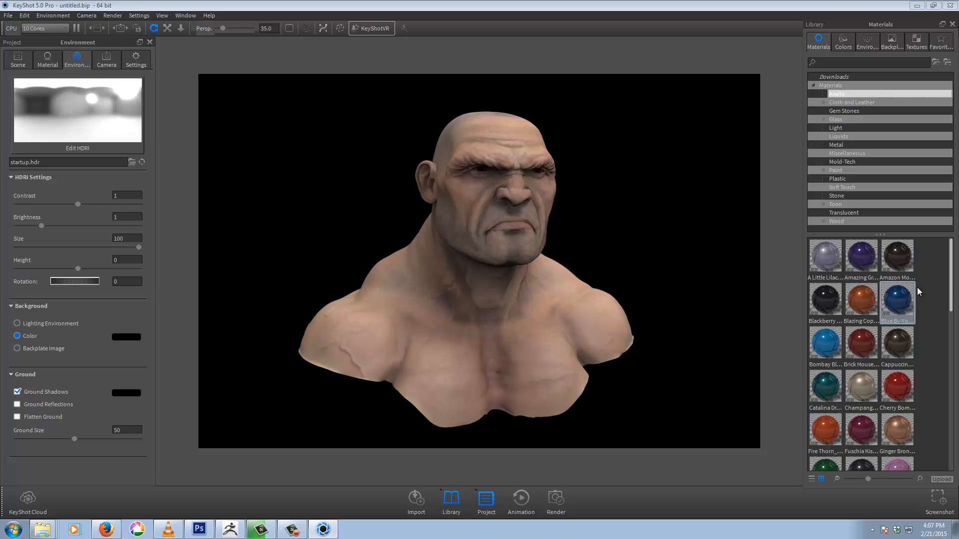
{"action": "scroll", "coordinate": [952, 289], "scroll_direction": "down", "scroll_amount": 1}
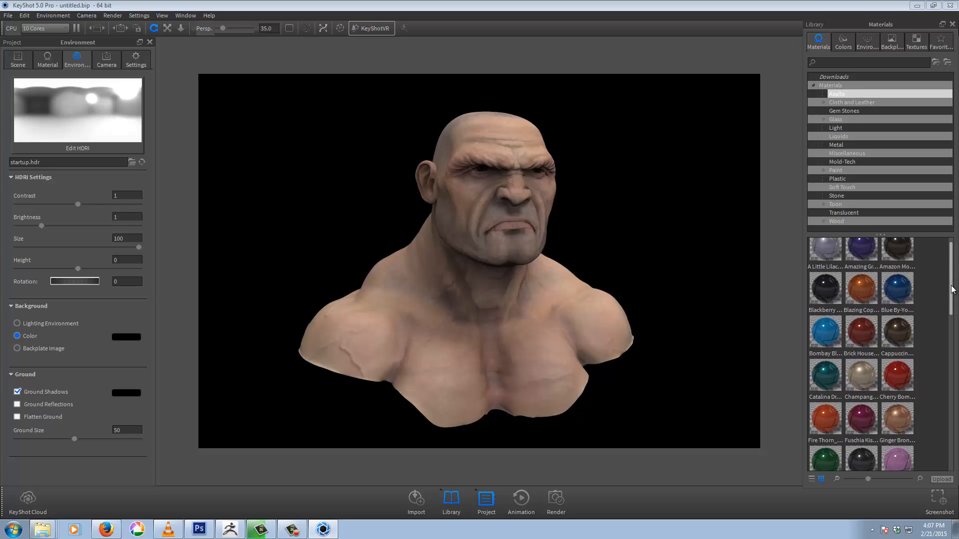
{"action": "scroll", "coordinate": [953, 286], "scroll_direction": "up", "scroll_amount": 1}
{"action": "scroll", "coordinate": [953, 283], "scroll_direction": "down", "scroll_amount": 1}
{"action": "scroll", "coordinate": [953, 283], "scroll_direction": "up", "scroll_amount": 1}
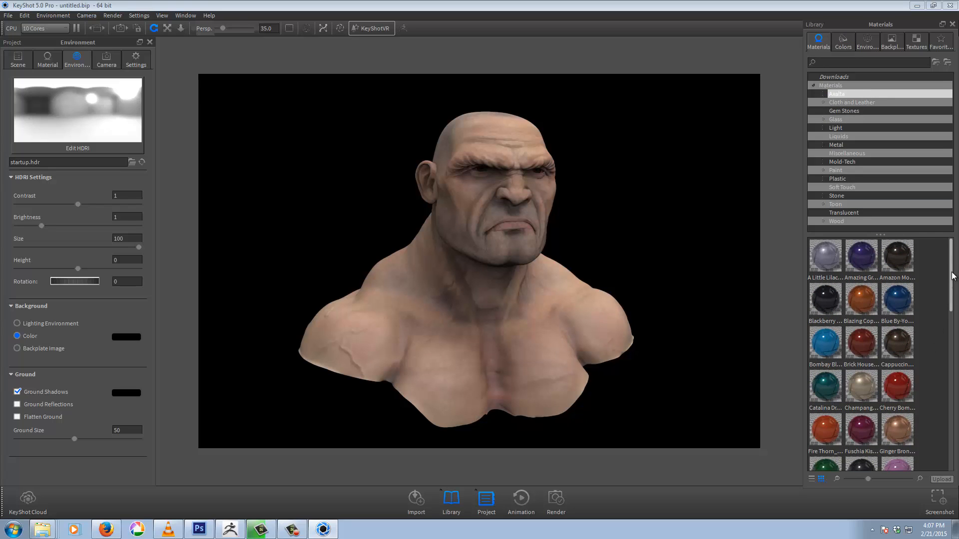
{"action": "left_click_drag", "start_coordinate": [951, 275], "coordinate": [950, 444]}
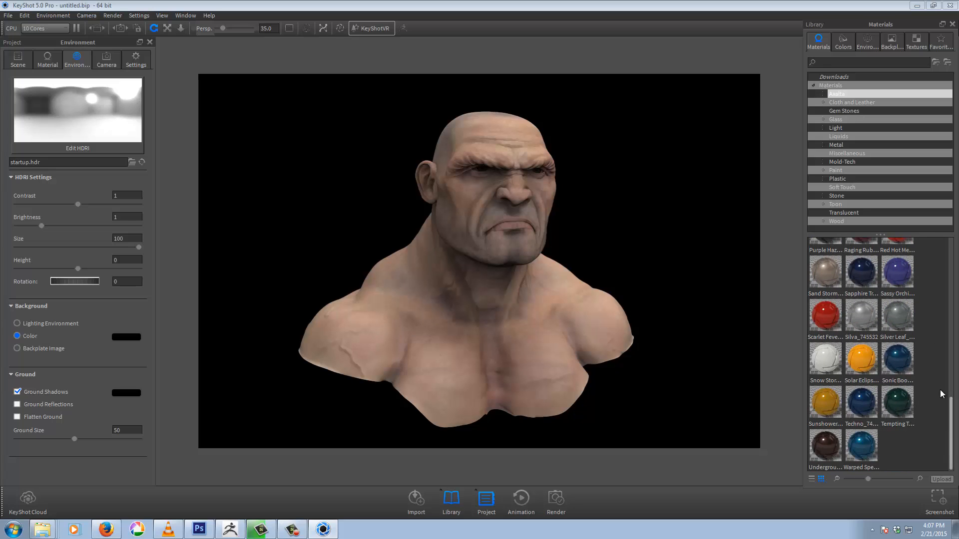
Examine the Mold-Tech materials and preview individual samples such as Mold-Tech-14113.
{"action": "left_click", "coordinate": [852, 161]}
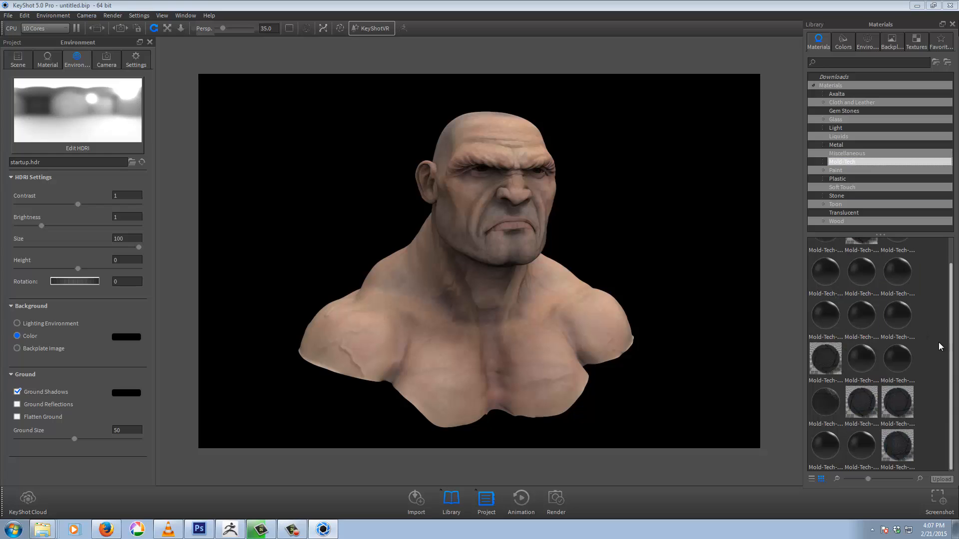
{"action": "scroll", "coordinate": [894, 304], "scroll_direction": "up", "scroll_amount": 1}
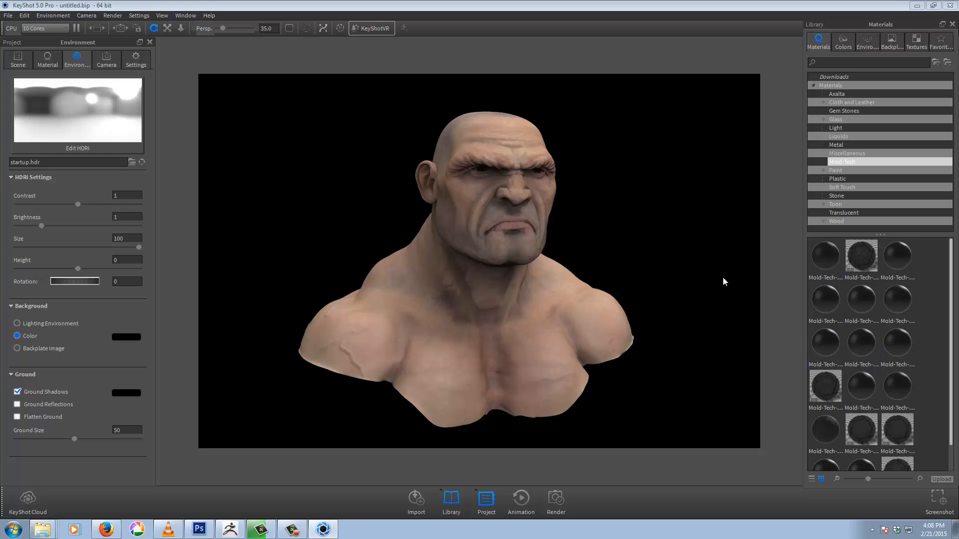
{"action": "mouse_move", "coordinate": [951, 311]}
{"action": "left_mouse_down"}
{"action": "mouse_move", "coordinate": [952, 359]}
{"action": "mouse_move", "coordinate": [953, 329]}
{"action": "left_mouse_up"}
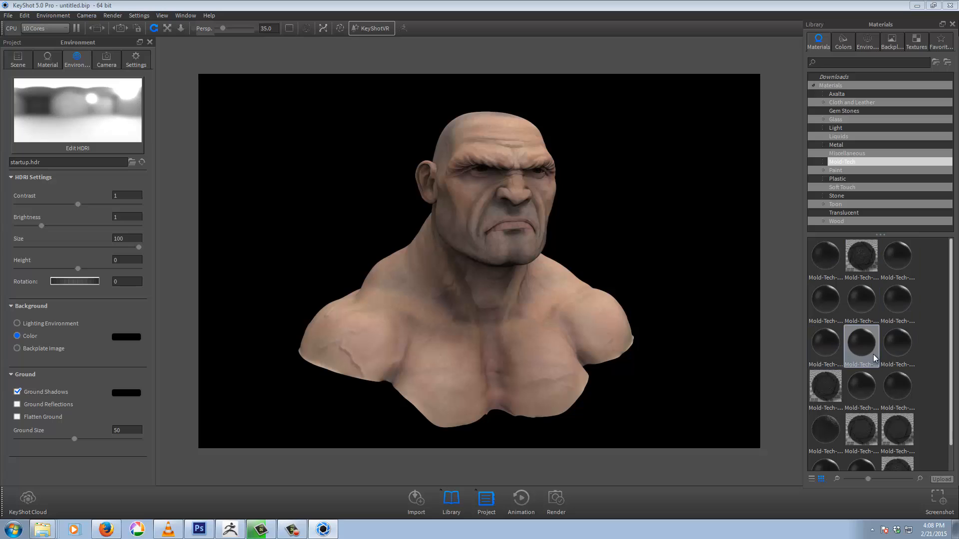
{"action": "mouse_move", "coordinate": [873, 354]}
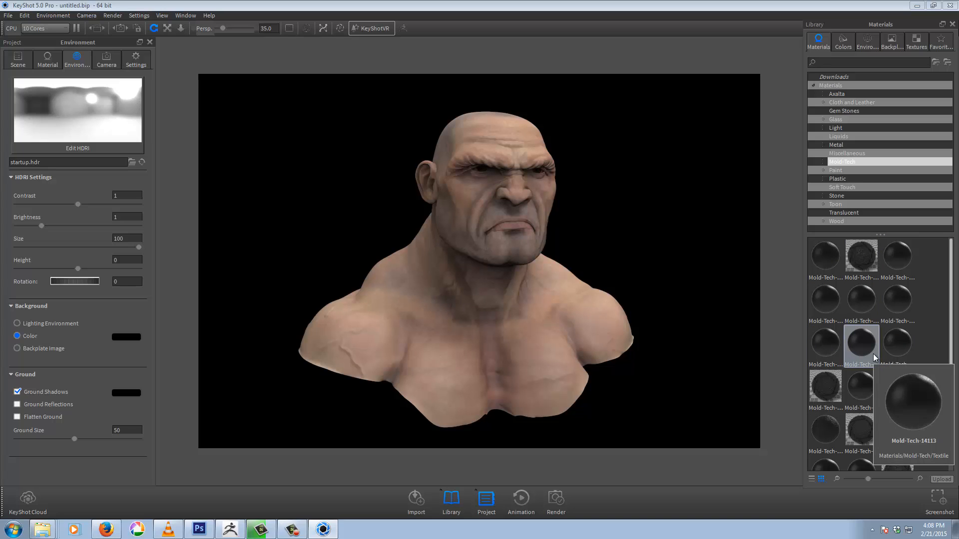
{"action": "mouse_move", "coordinate": [898, 303]}
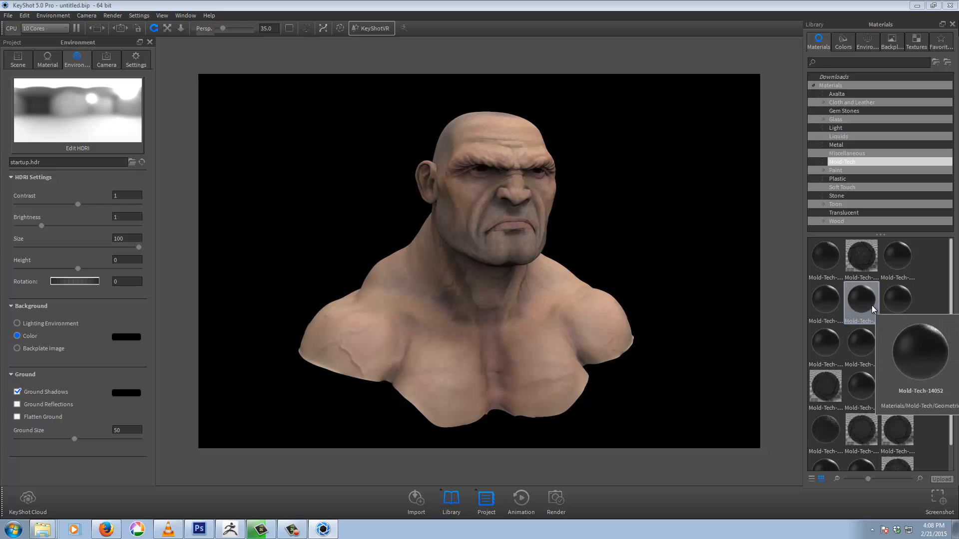
Examine the Cloth and Leather materials from the cloth samples to the velvets.
{"action": "left_click", "coordinate": [858, 102]}
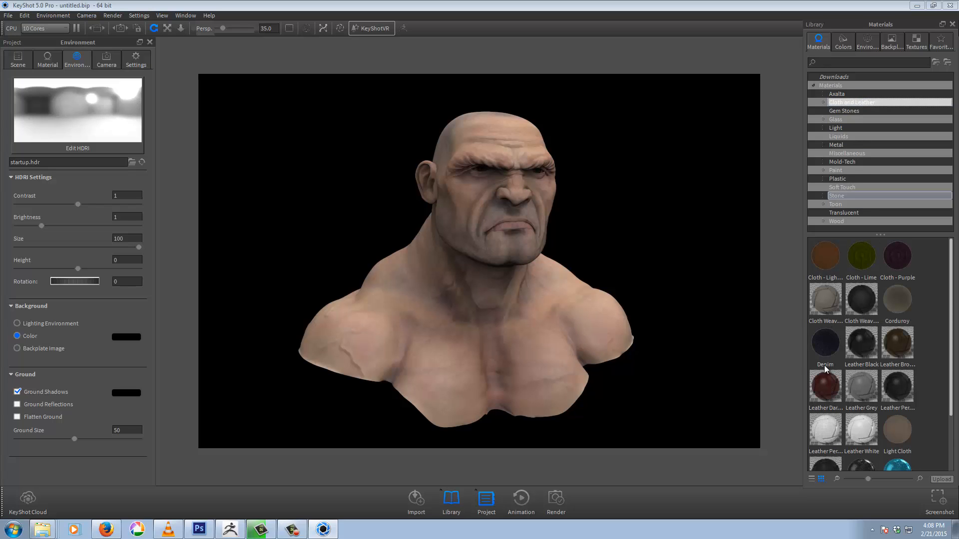
{"action": "scroll", "coordinate": [948, 404], "scroll_direction": "down", "scroll_amount": 3}
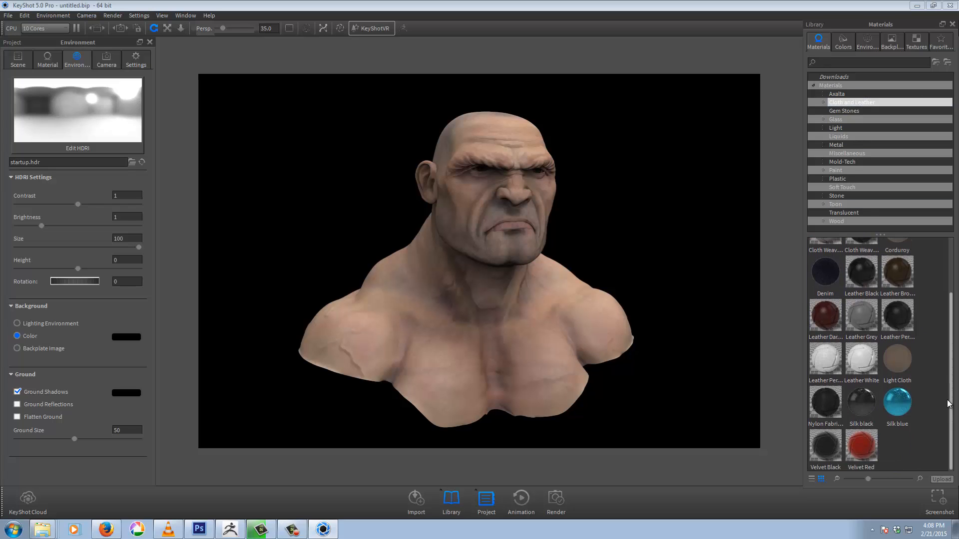
{"action": "scroll", "coordinate": [948, 384], "scroll_direction": "up", "scroll_amount": 3}
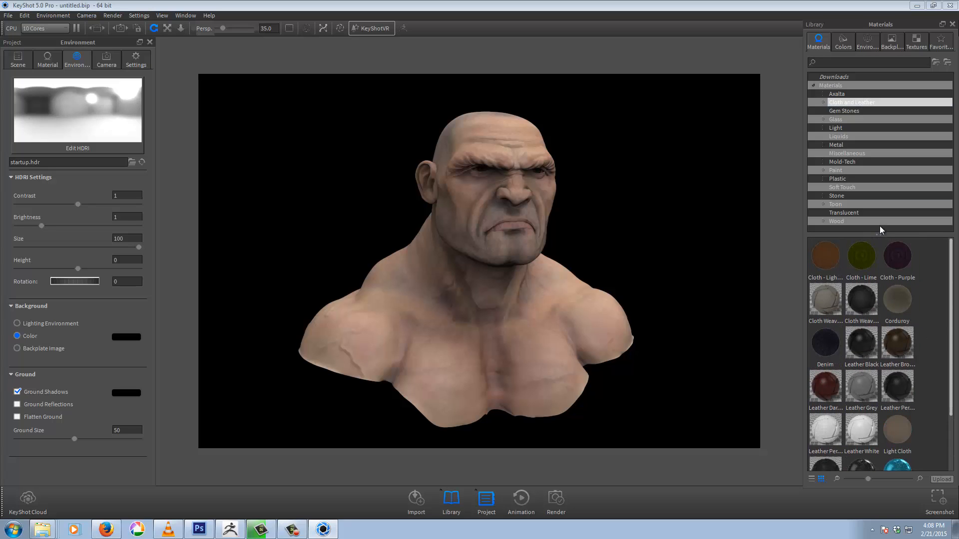
{"action": "left_click", "coordinate": [862, 95]}
{"action": "left_click", "coordinate": [863, 101]}
{"action": "scroll", "coordinate": [938, 330], "scroll_direction": "down", "scroll_amount": 5}
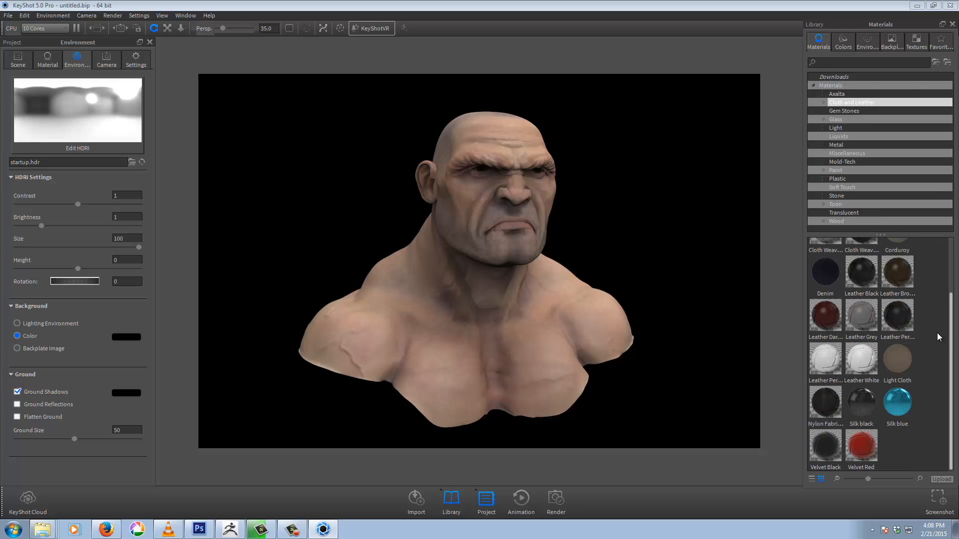
{"action": "scroll", "coordinate": [937, 332], "scroll_direction": "up", "scroll_amount": 3}
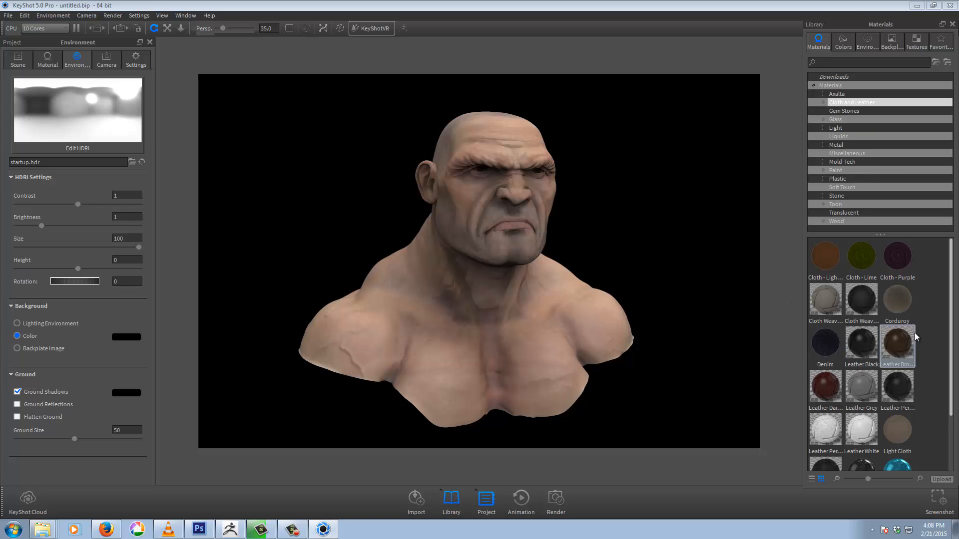
Apply the Human Skin 2 material from the Translucent category to the bust.
{"action": "left_click", "coordinate": [842, 213]}
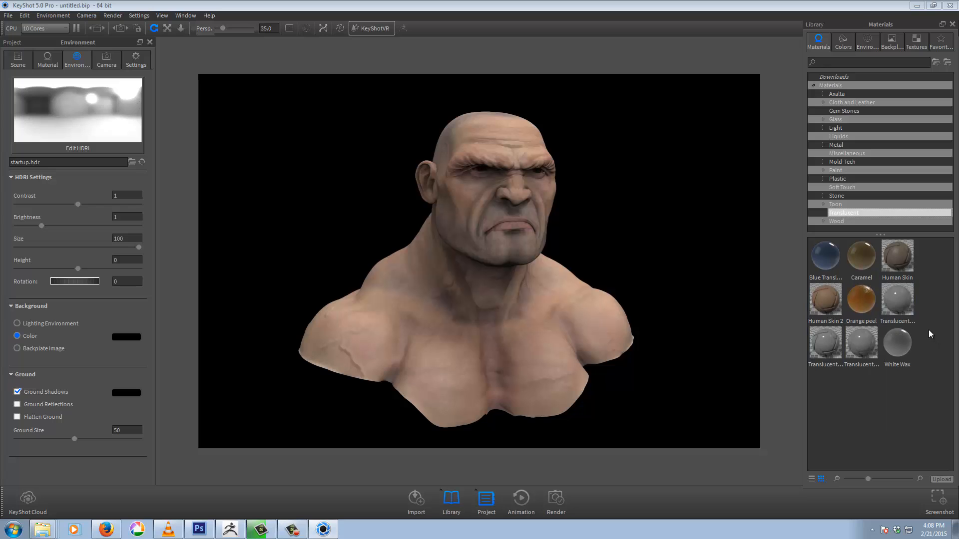
{"action": "mouse_move", "coordinate": [826, 302]}
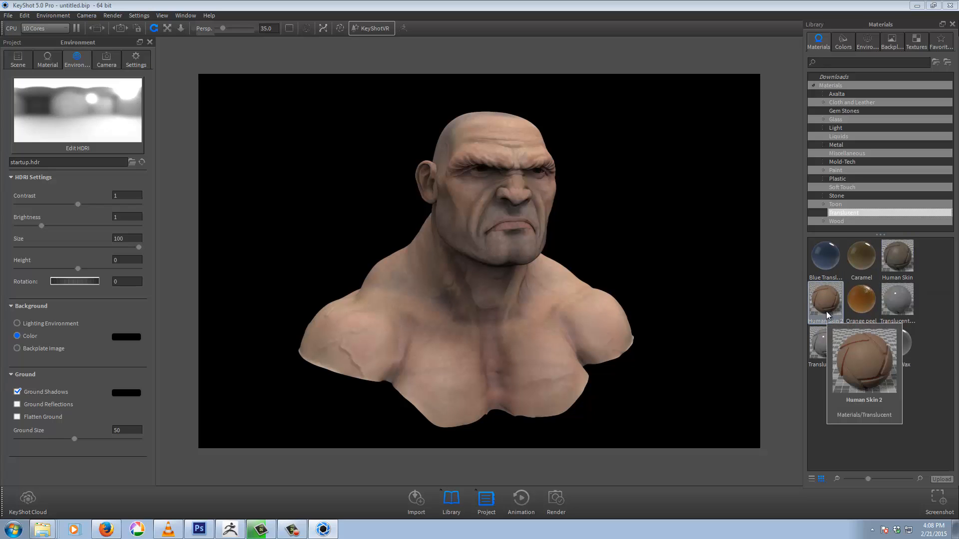
{"action": "left_click_drag", "start_coordinate": [827, 301], "coordinate": [571, 295]}
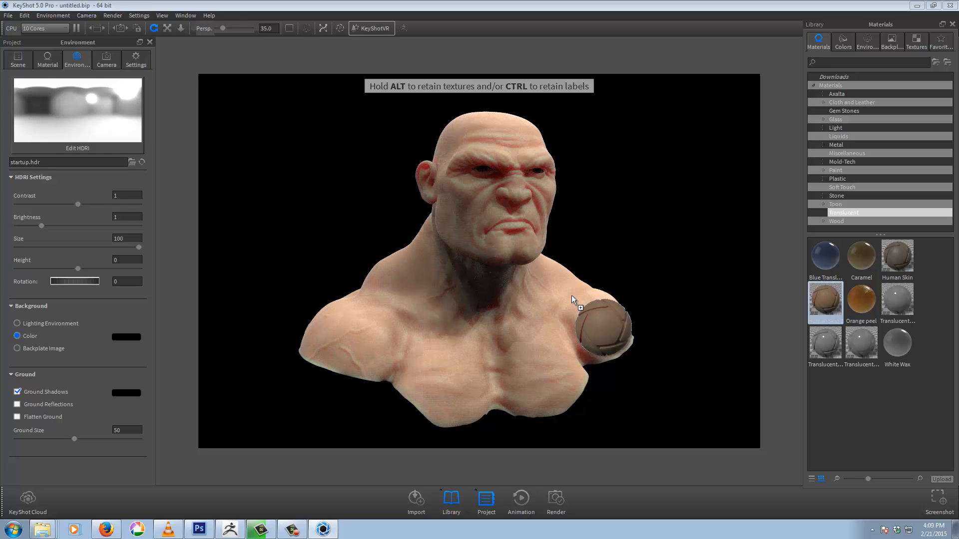
Cancel the Human Skin 2 preview on the bust and look through the Textures, Backplates, Colors and Materials libraries.
{"action": "left_click_drag", "start_coordinate": [571, 295], "coordinate": [822, 294]}
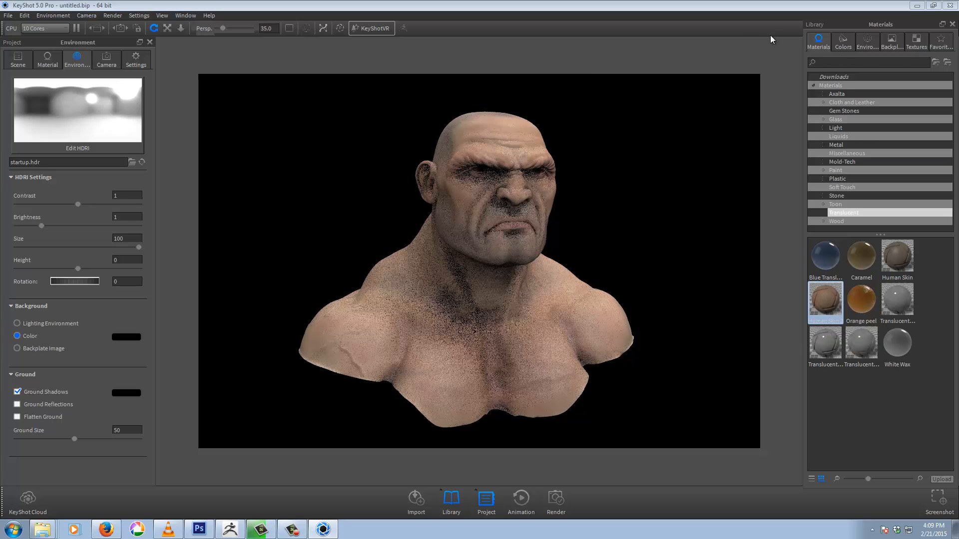
{"action": "left_click", "coordinate": [924, 46]}
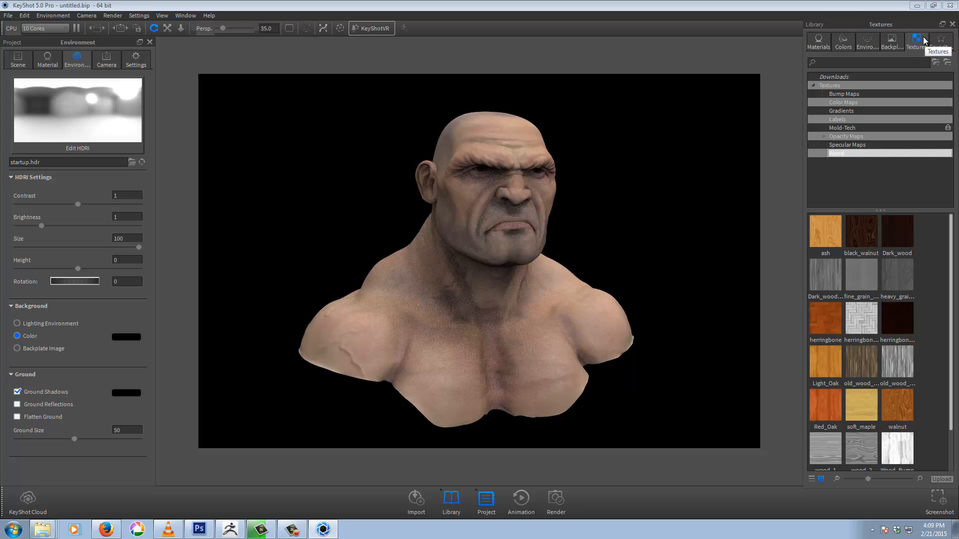
{"action": "left_click", "coordinate": [871, 47]}
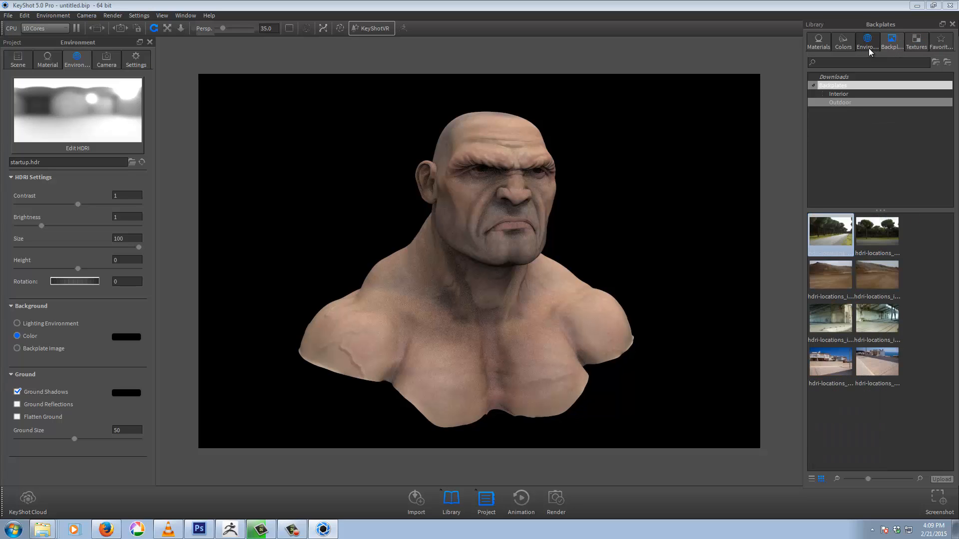
{"action": "left_click", "coordinate": [843, 43]}
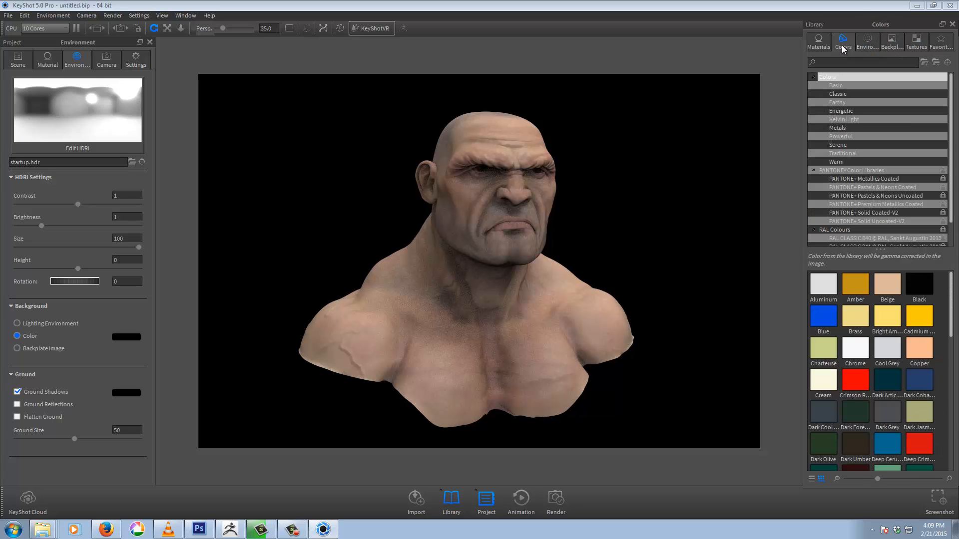
{"action": "left_click", "coordinate": [817, 45]}
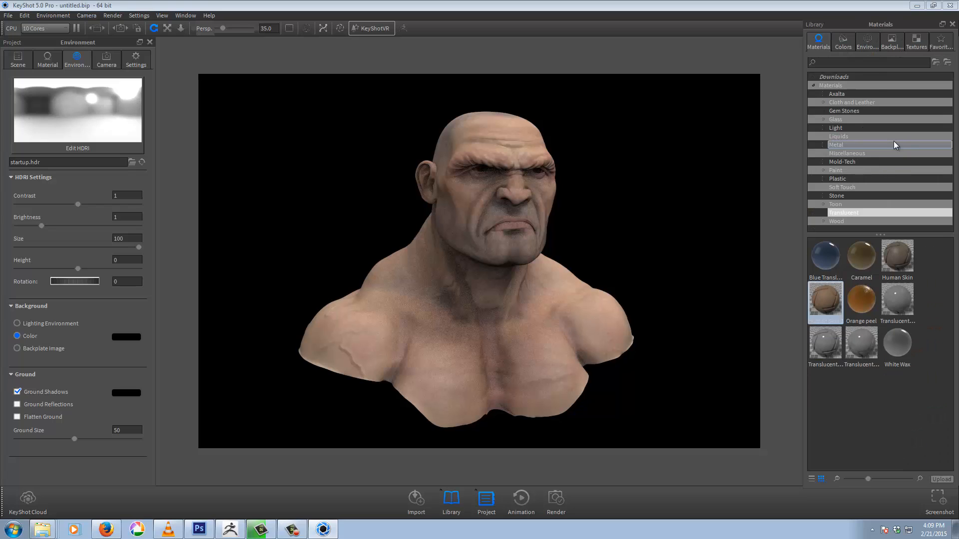
Examine the Labels category of the texture library and preview the ks_icon label.
{"action": "left_click", "coordinate": [917, 42]}
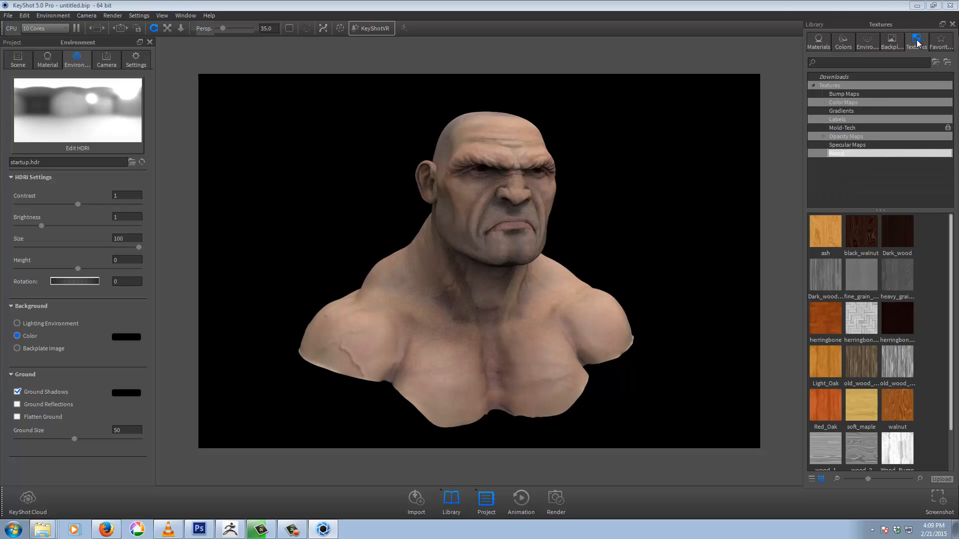
{"action": "left_click", "coordinate": [853, 119]}
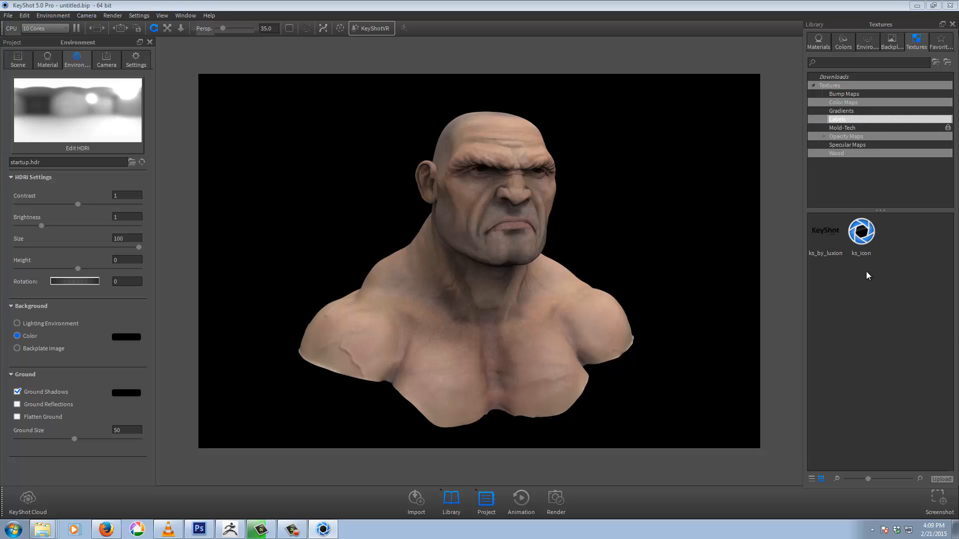
{"action": "mouse_move", "coordinate": [869, 229]}
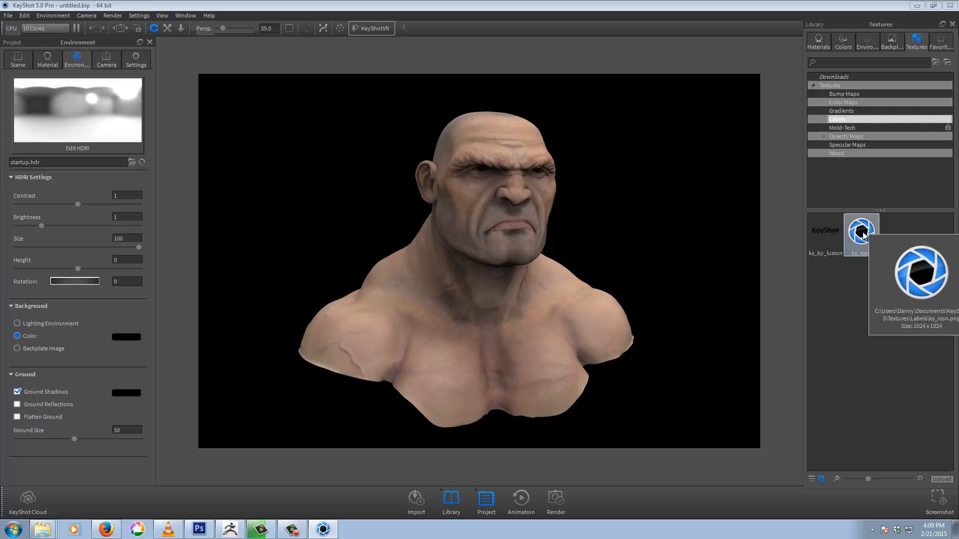
{"action": "mouse_move", "coordinate": [866, 236]}
{"action": "left_mouse_down"}
{"action": "mouse_move", "coordinate": [402, 317]}
{"action": "mouse_move", "coordinate": [877, 207]}
{"action": "mouse_move", "coordinate": [853, 224]}
{"action": "left_mouse_up"}
{"action": "mouse_move", "coordinate": [868, 238]}
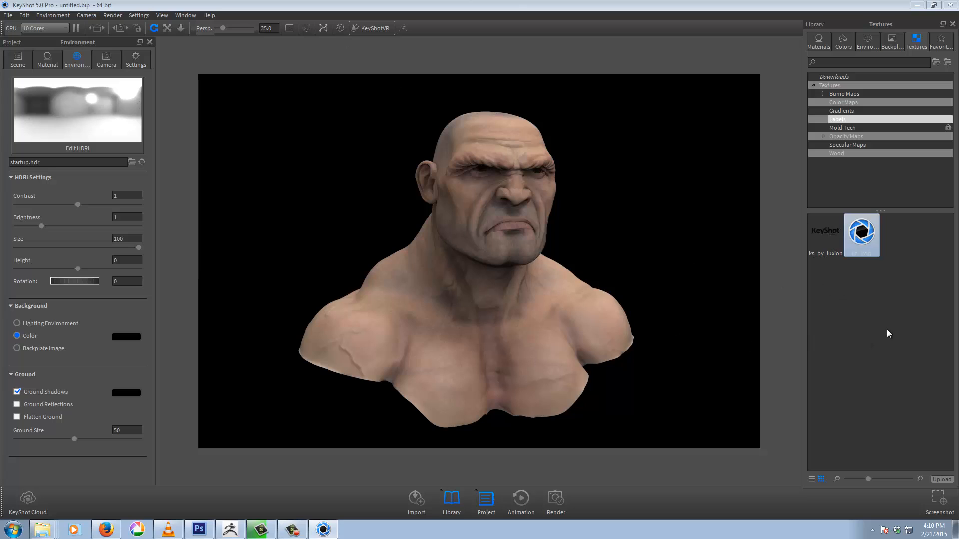
Apply the Human Skin 2 material from the Translucent category to the bust's skin.
{"action": "left_click", "coordinate": [818, 45]}
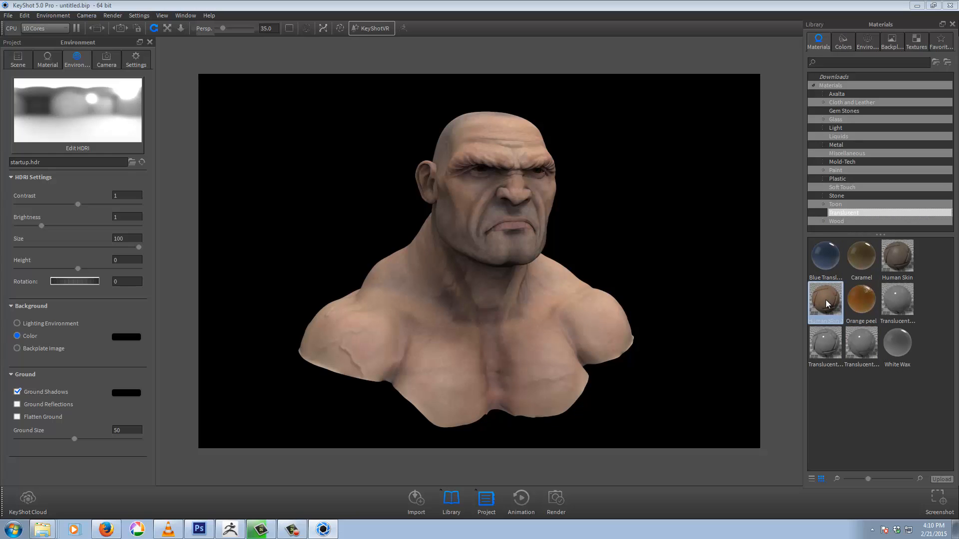
{"action": "left_click_drag", "start_coordinate": [825, 299], "coordinate": [468, 274]}
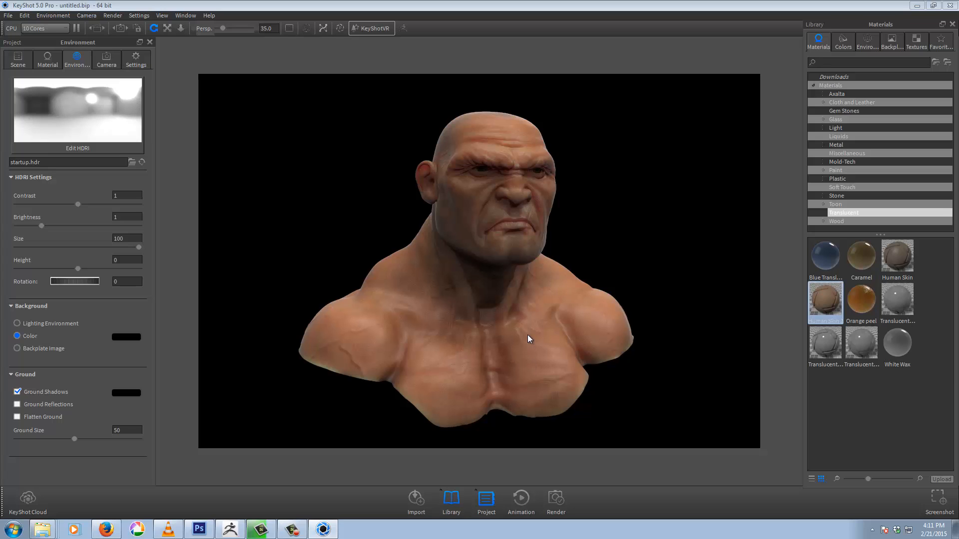
Inspect the bust's part in the scene tree and open its Human Skin 2 material for editing.
{"action": "left_click", "coordinate": [47, 60]}
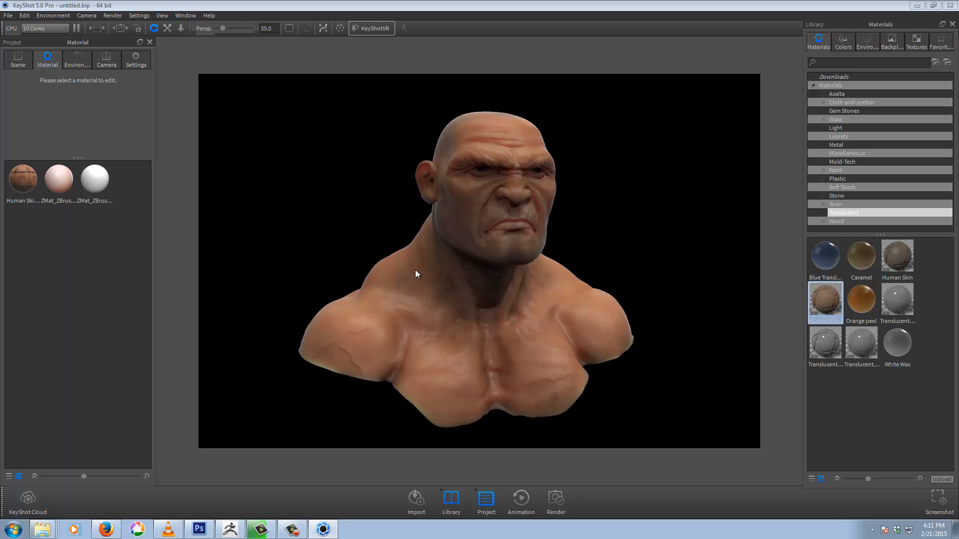
{"action": "right_click", "coordinate": [417, 302]}
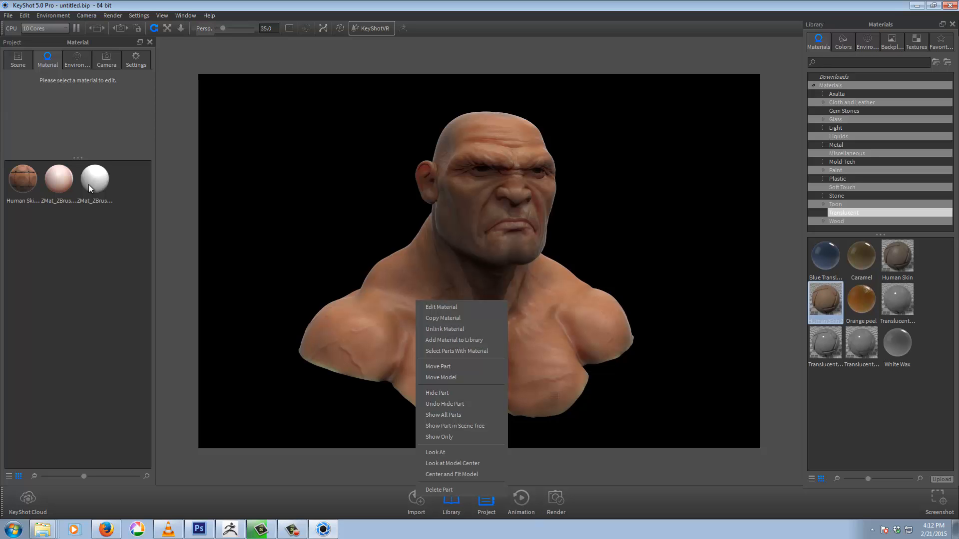
{"action": "left_click", "coordinate": [14, 62]}
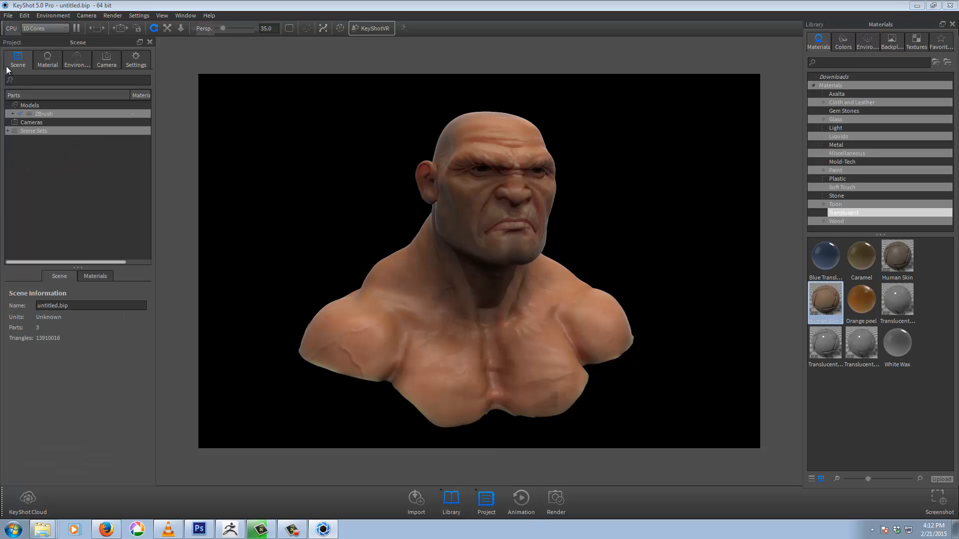
{"action": "left_click", "coordinate": [396, 274]}
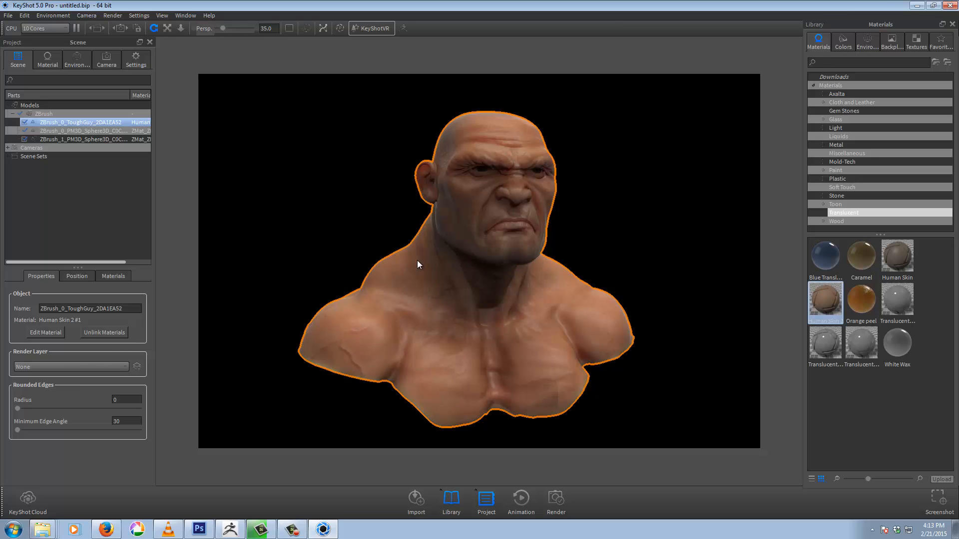
{"action": "left_click", "coordinate": [316, 206]}
{"action": "right_click", "coordinate": [504, 331]}
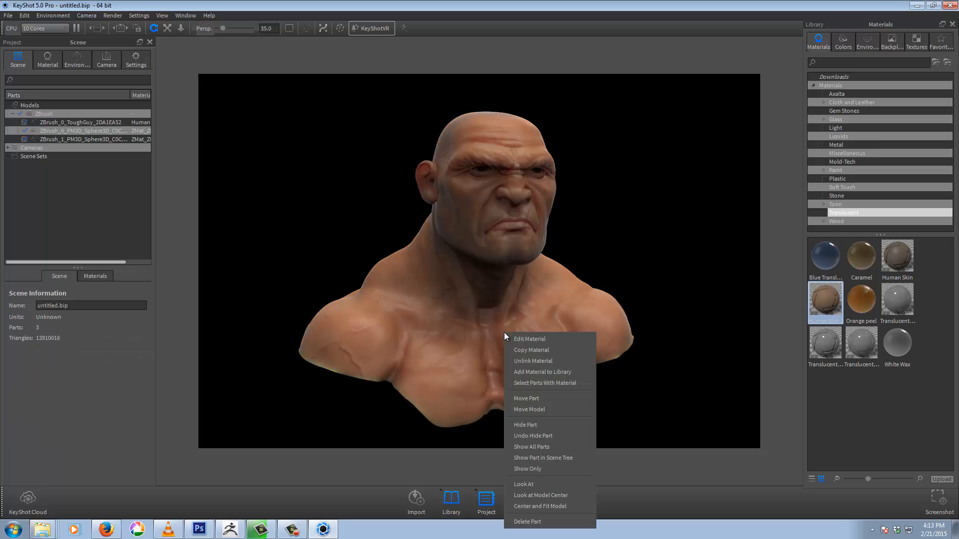
{"action": "left_click", "coordinate": [536, 340]}
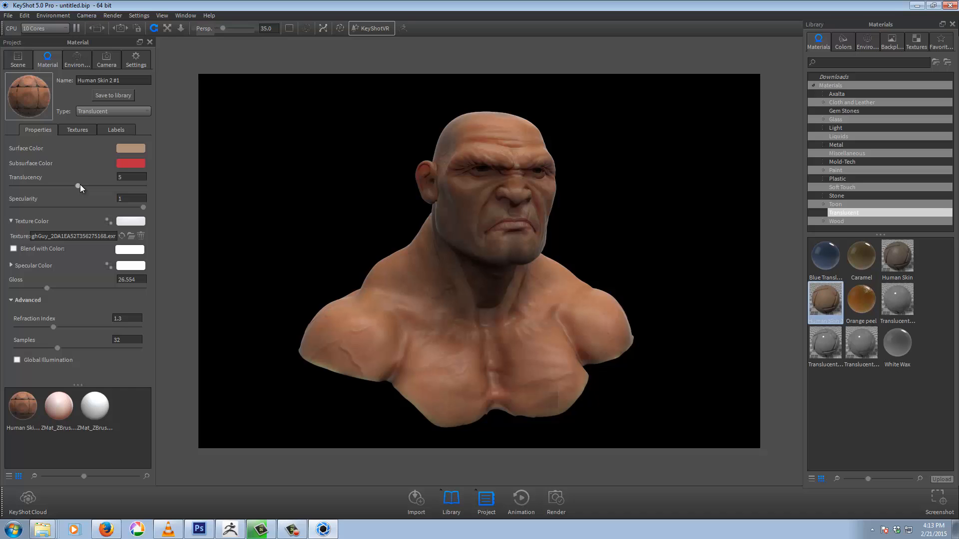
Try translucency values of 1 and 20 on the skin material and return it to 5.
{"action": "left_click", "coordinate": [129, 177]}
{"action": "type", "text": "1"}
{"action": "key", "text": "Return"}
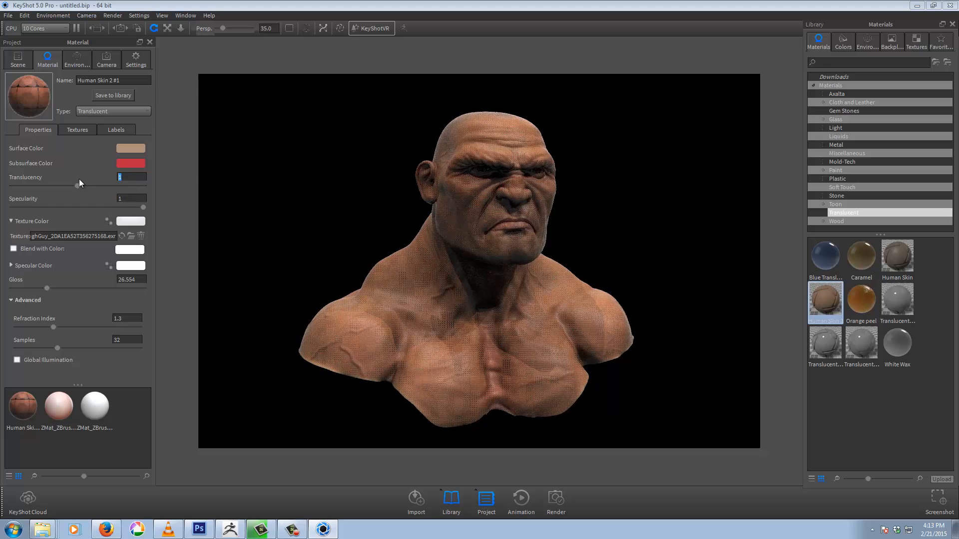
{"action": "type", "text": "20"}
{"action": "key", "text": "Return"}
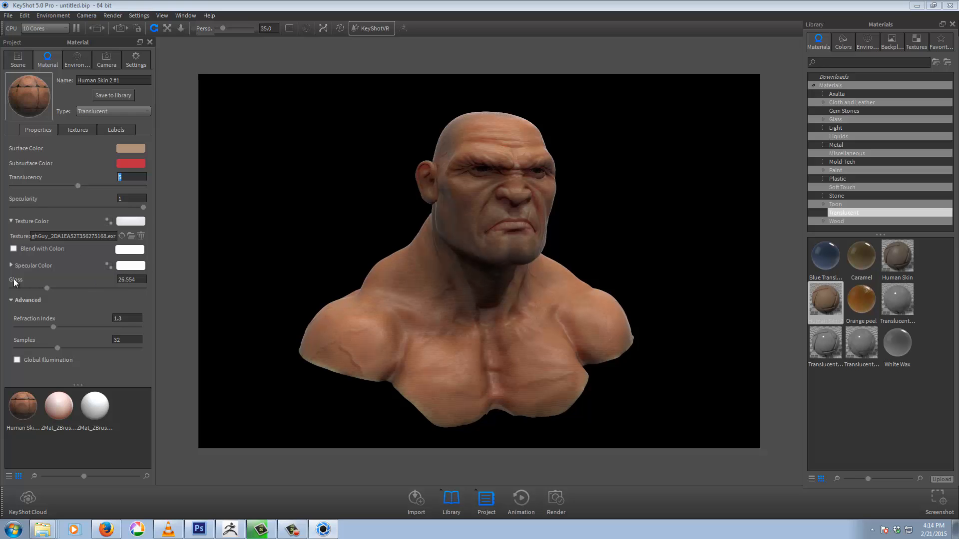
Open the preferences and look through the General, Advanced, Interface and Plugins settings.
{"action": "left_click", "coordinate": [24, 15]}
{"action": "left_click", "coordinate": [47, 85]}
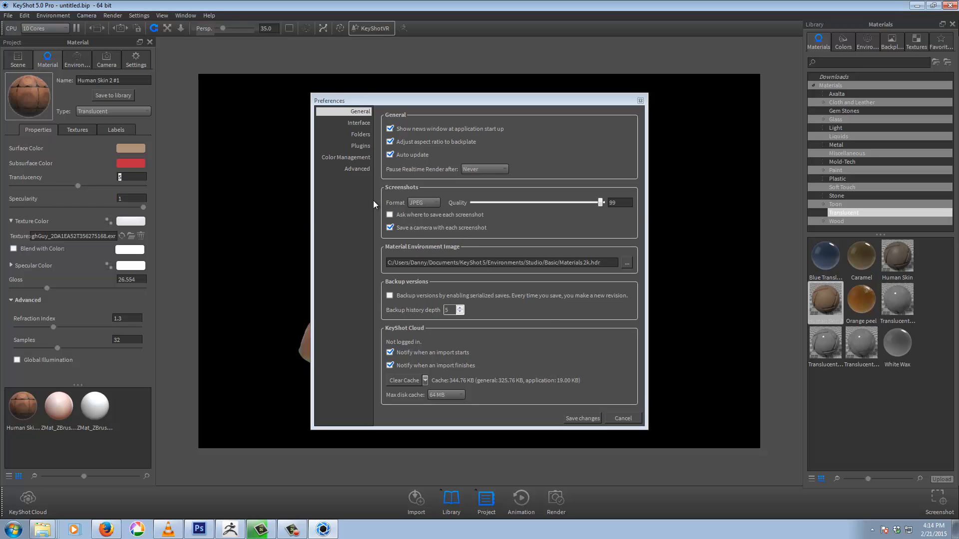
{"action": "left_click", "coordinate": [364, 167]}
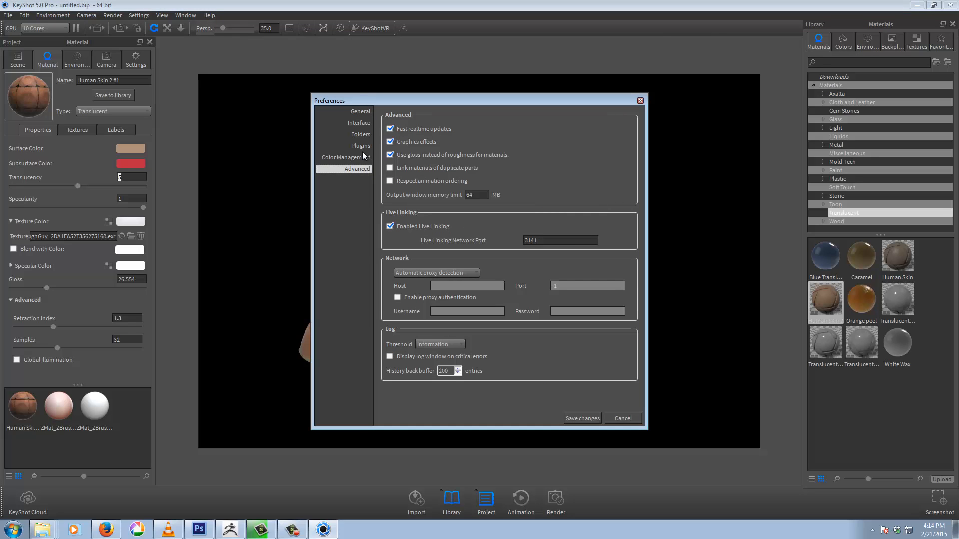
{"action": "left_click", "coordinate": [358, 112]}
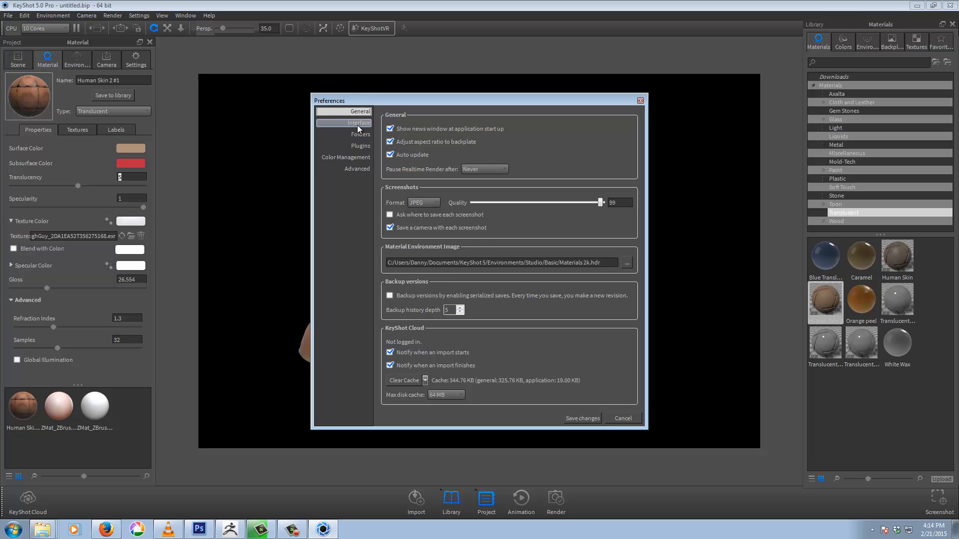
{"action": "left_click", "coordinate": [358, 124]}
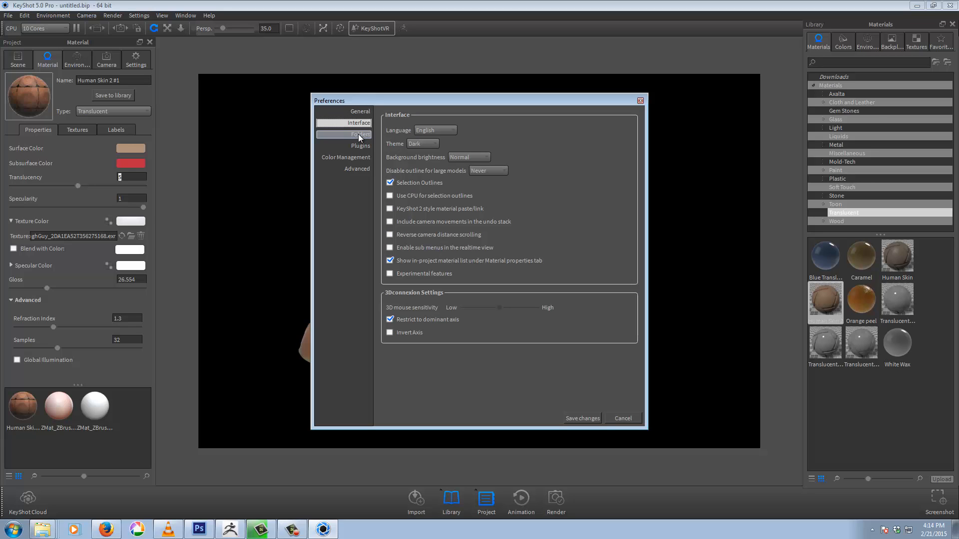
{"action": "left_click", "coordinate": [359, 146]}
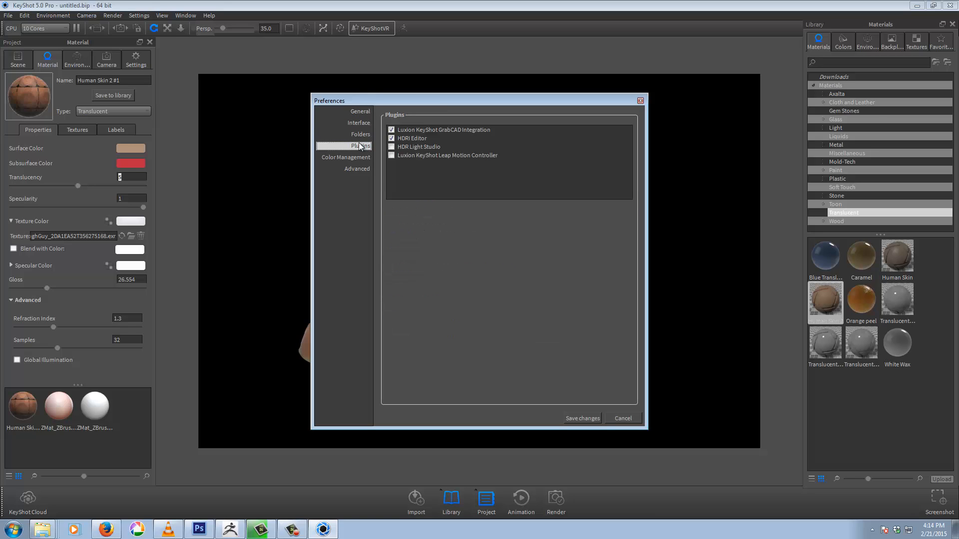
Go through all preferences pages to find the gloss-instead-of-roughness option in the advanced settings, and leave without saving.
{"action": "left_click", "coordinate": [360, 114]}
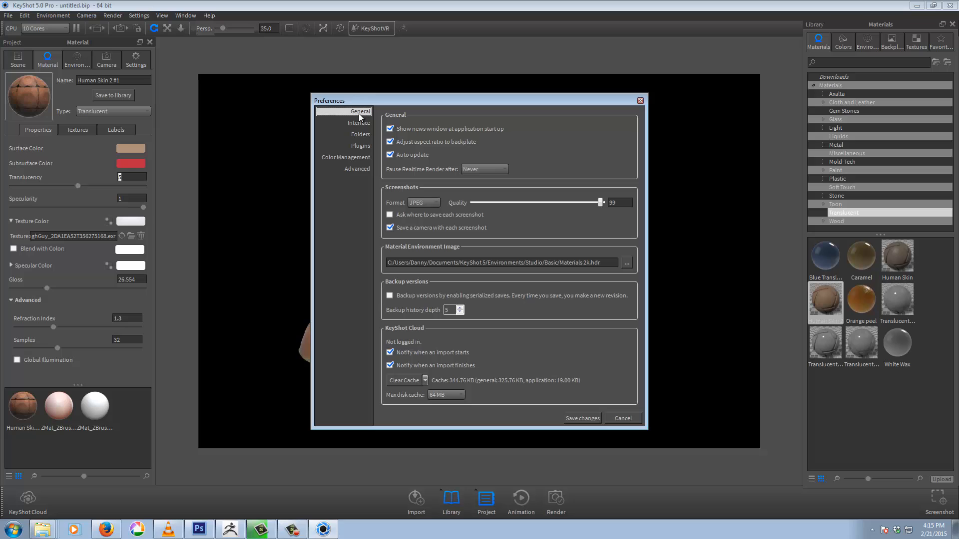
{"action": "left_click", "coordinate": [359, 122]}
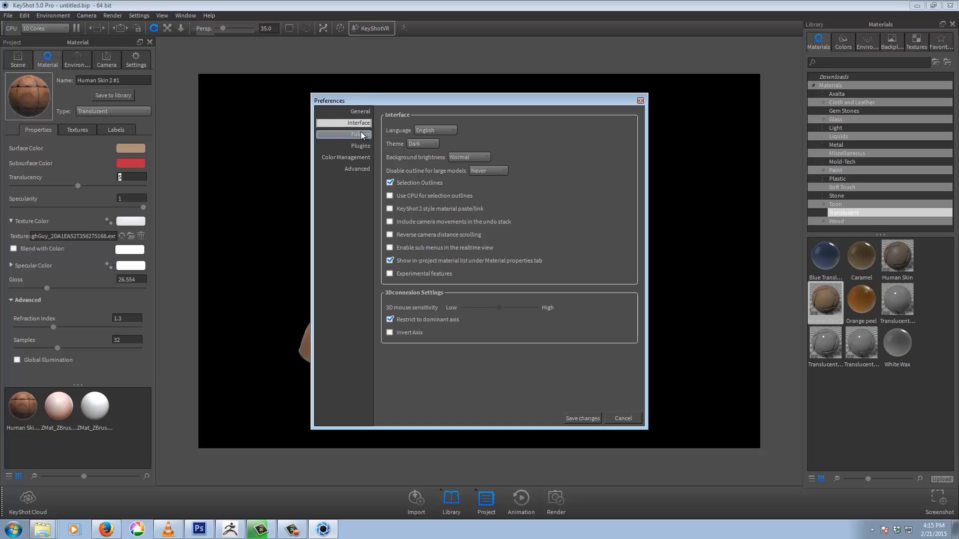
{"action": "left_click", "coordinate": [361, 132]}
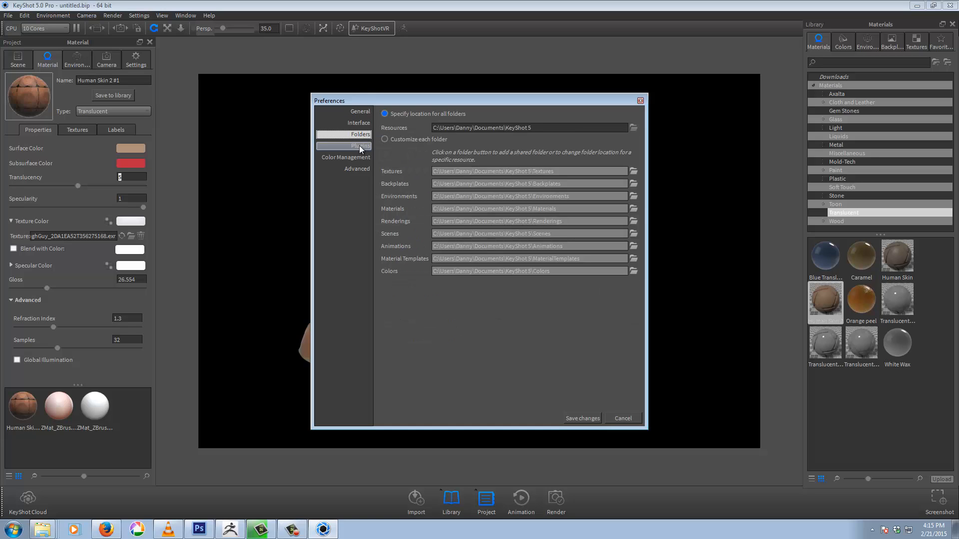
{"action": "left_click", "coordinate": [359, 145]}
{"action": "left_click", "coordinate": [359, 158]}
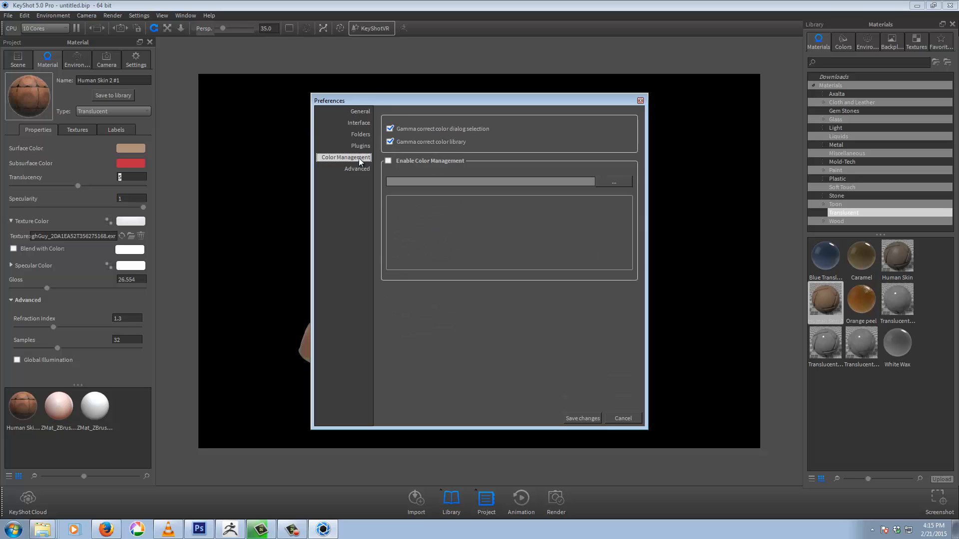
{"action": "left_click", "coordinate": [357, 169]}
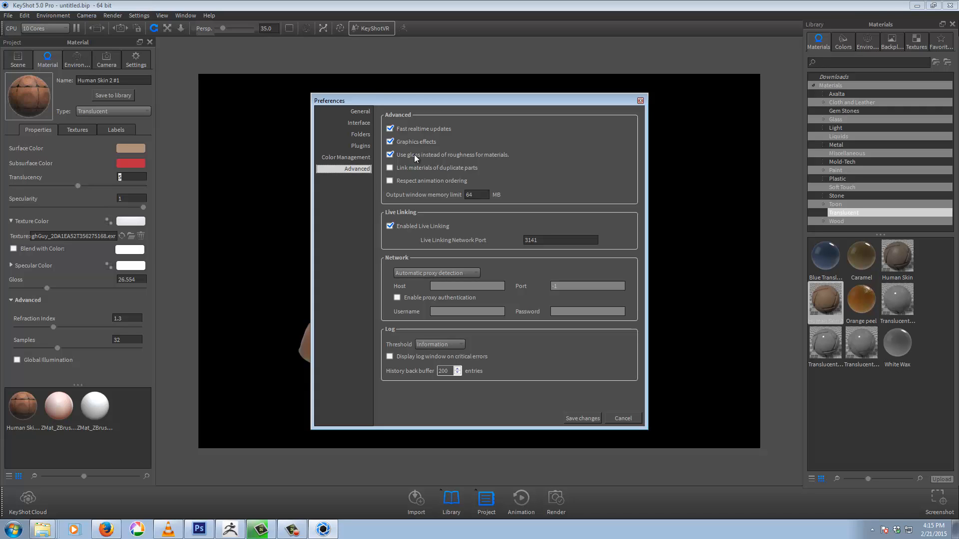
{"action": "left_click", "coordinate": [631, 417]}
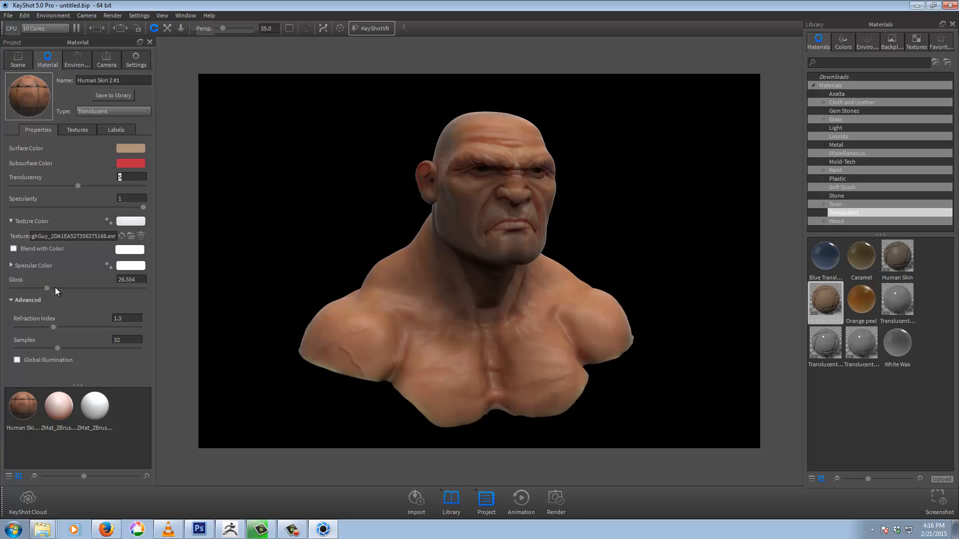
Try a gloss of 100 on the skin material, and settle on a gloss of 26.
{"action": "left_click", "coordinate": [138, 279]}
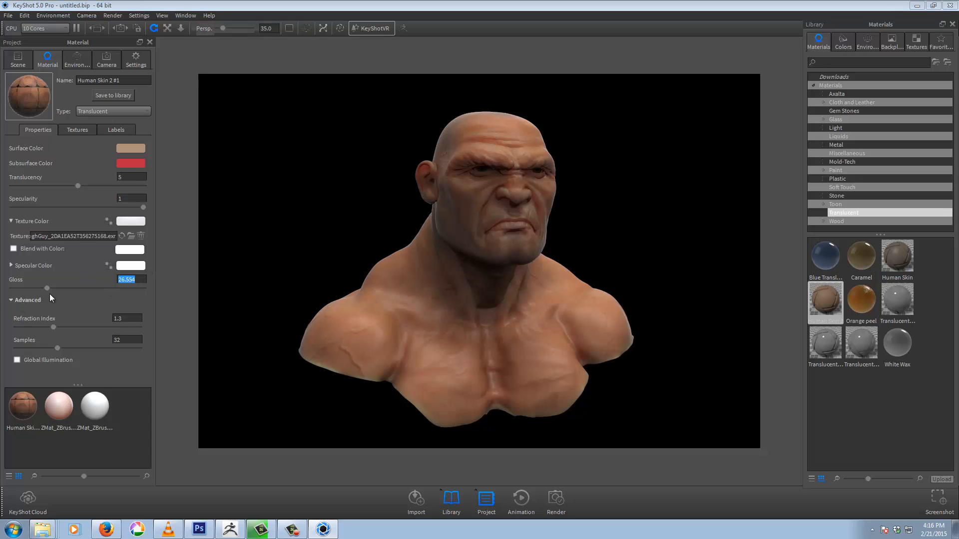
{"action": "type", "text": "100"}
{"action": "key", "text": "Return"}
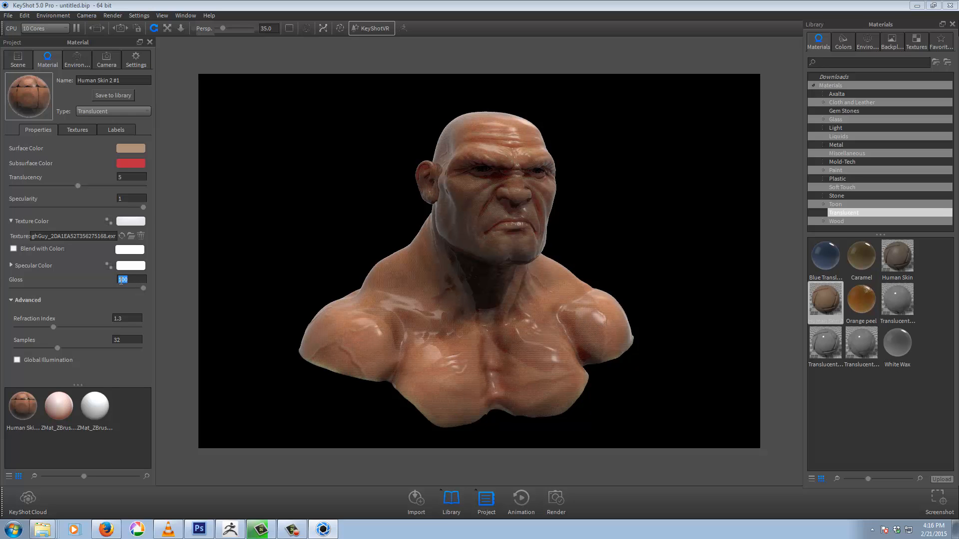
{"action": "key", "text": "BackSpace"}
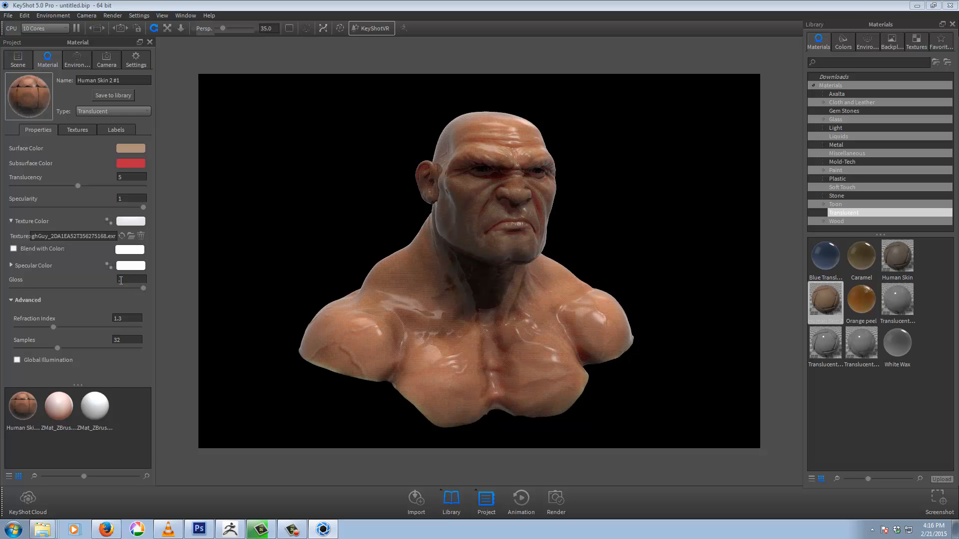
{"action": "key", "text": "Return"}
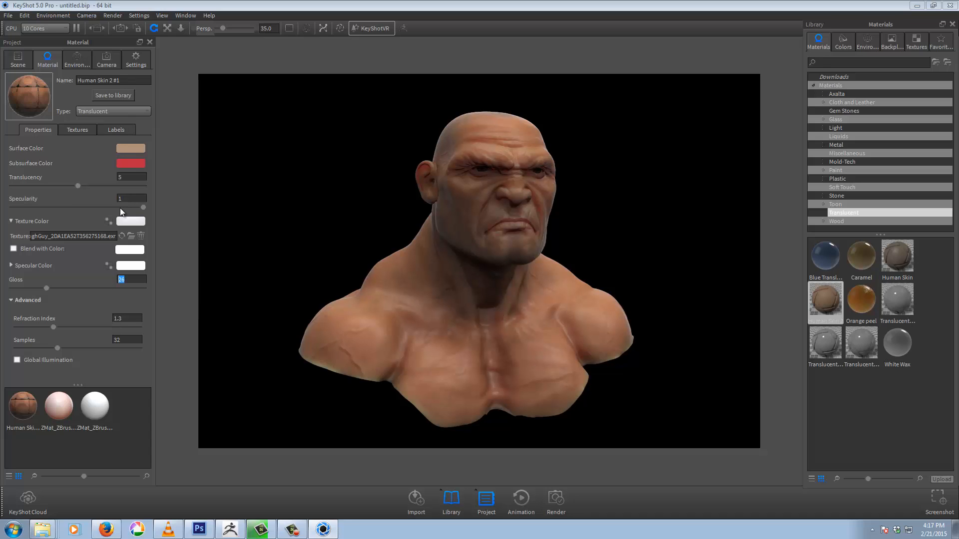
Look through the skin material's color texture settings, including the mapping types and scale, shift and repeat options, and check the specular slot.
{"action": "left_click", "coordinate": [78, 130]}
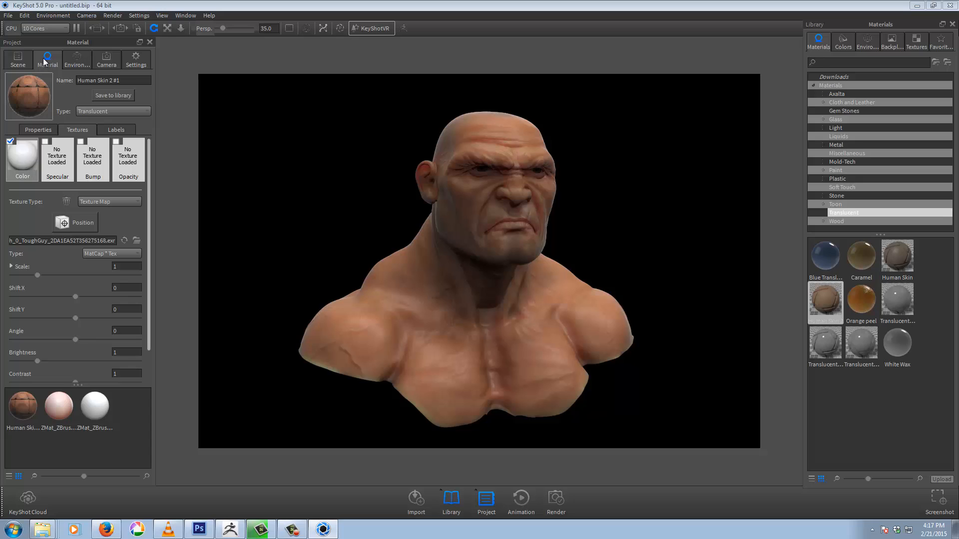
{"action": "left_click", "coordinate": [126, 256]}
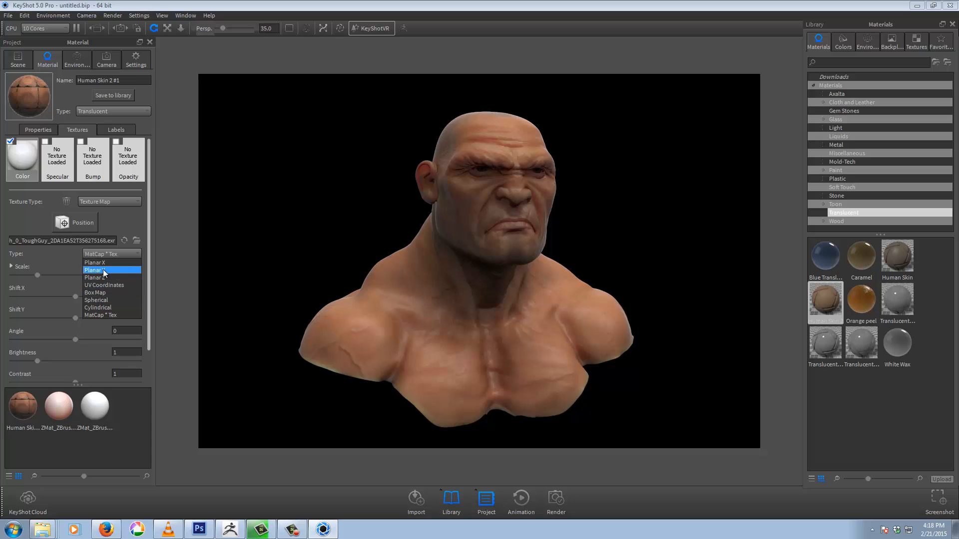
{"action": "left_click", "coordinate": [134, 254]}
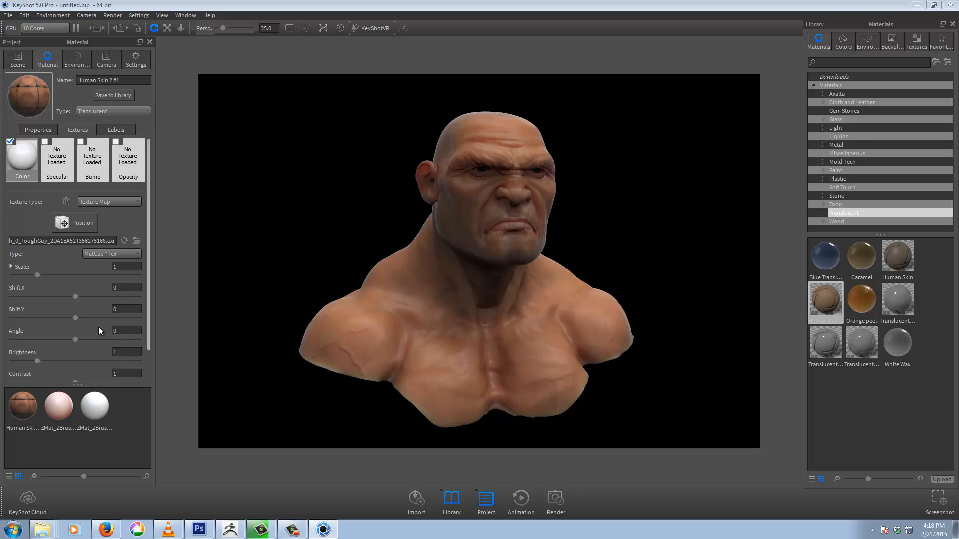
{"action": "left_click_drag", "start_coordinate": [149, 307], "coordinate": [151, 350]}
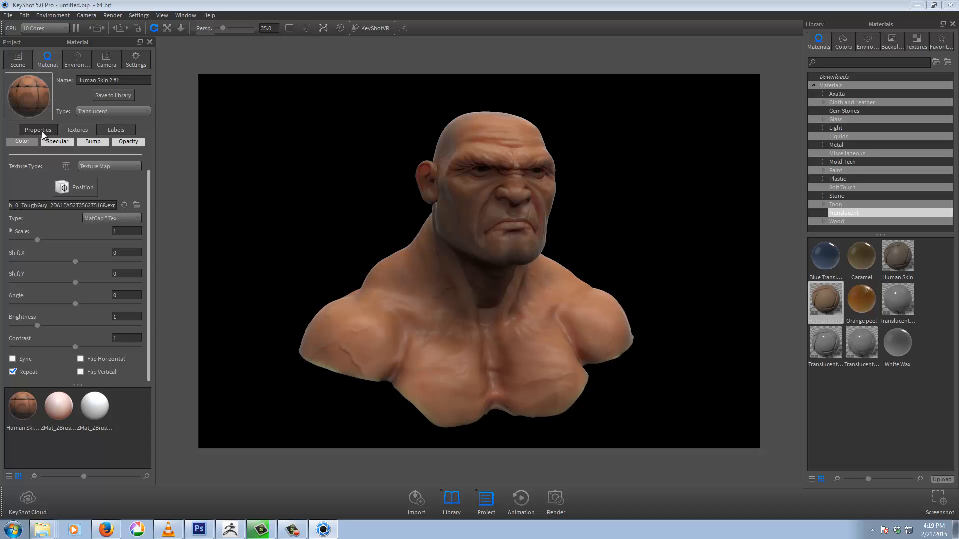
{"action": "left_click_drag", "start_coordinate": [148, 240], "coordinate": [155, 180]}
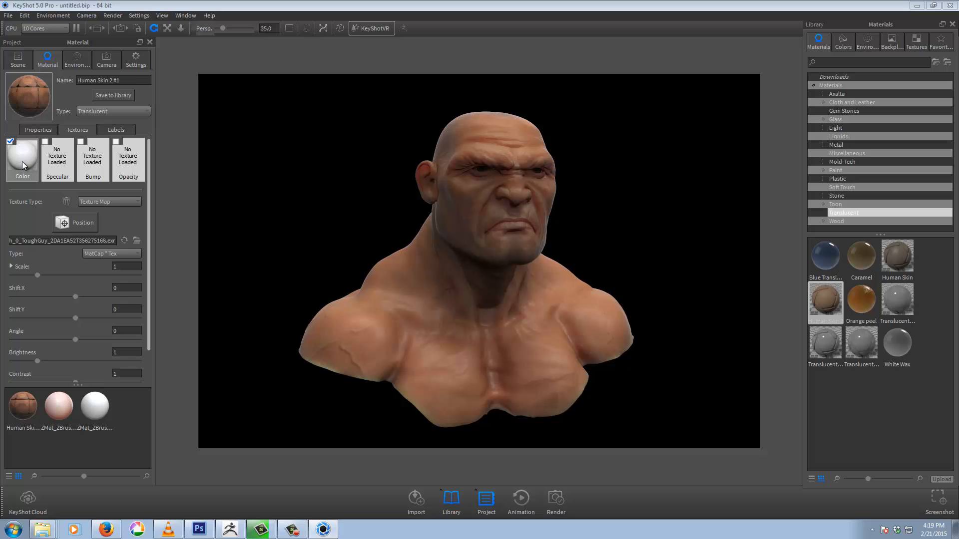
{"action": "left_click", "coordinate": [56, 170]}
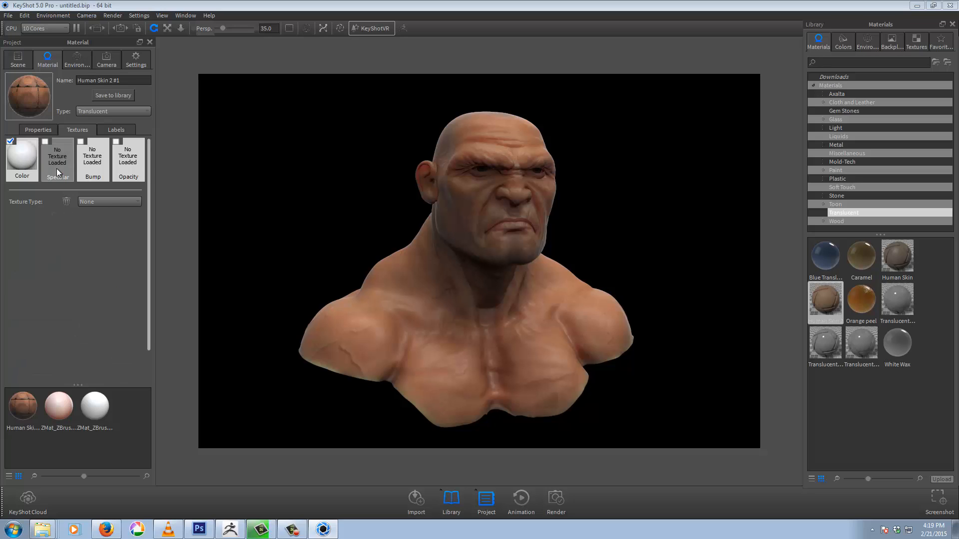
Browse the library's bump maps and assign the perforated normal texture to the skin material's bump slot.
{"action": "left_click", "coordinate": [88, 169]}
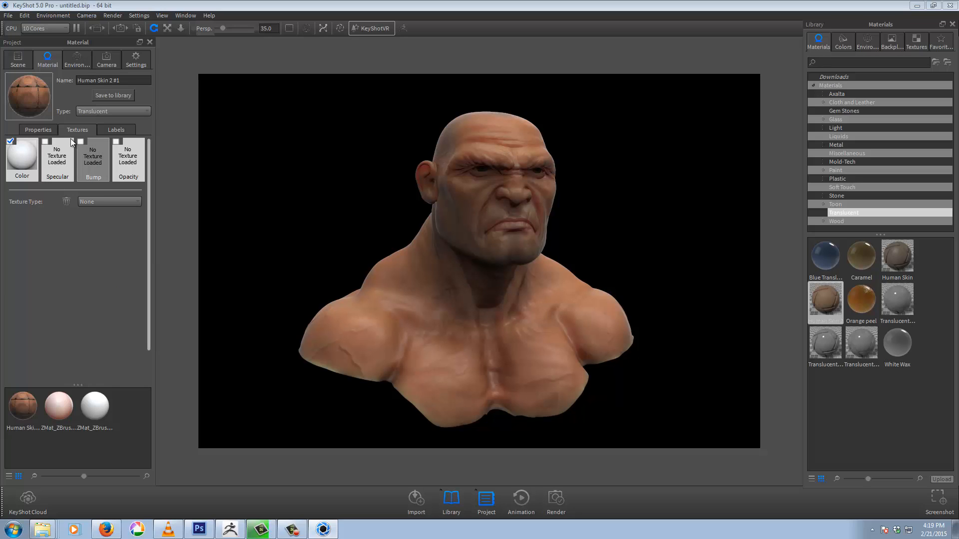
{"action": "left_click", "coordinate": [917, 43]}
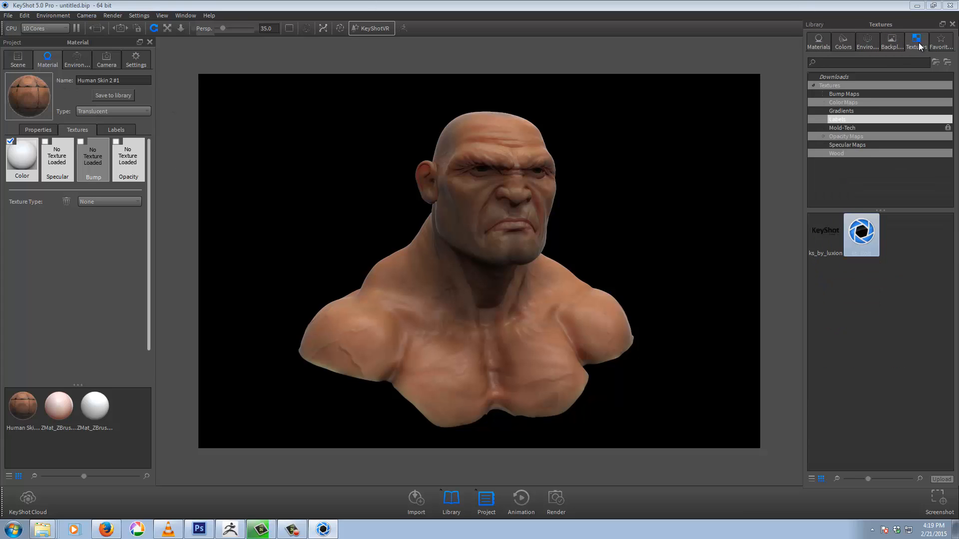
{"action": "left_click", "coordinate": [838, 93]}
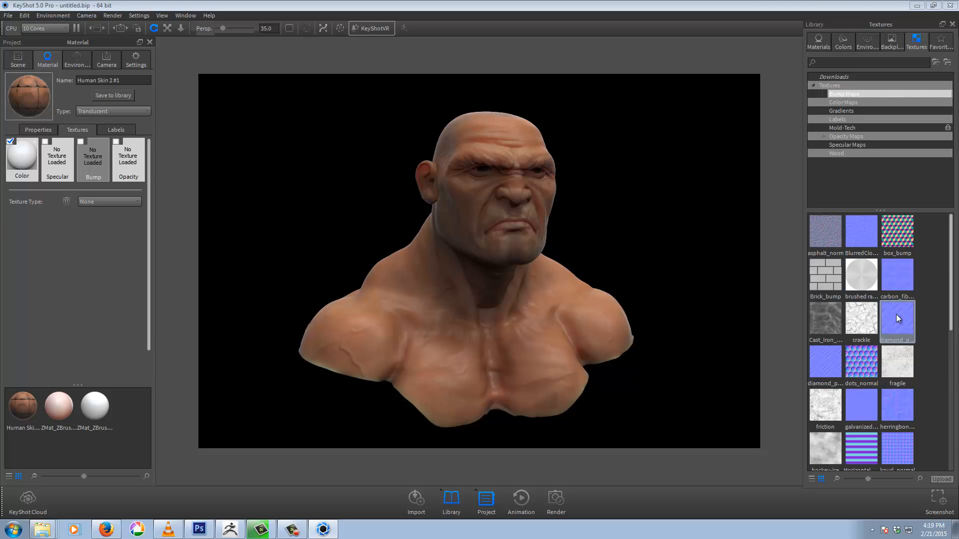
{"action": "scroll", "coordinate": [919, 370], "scroll_direction": "down", "scroll_amount": 3}
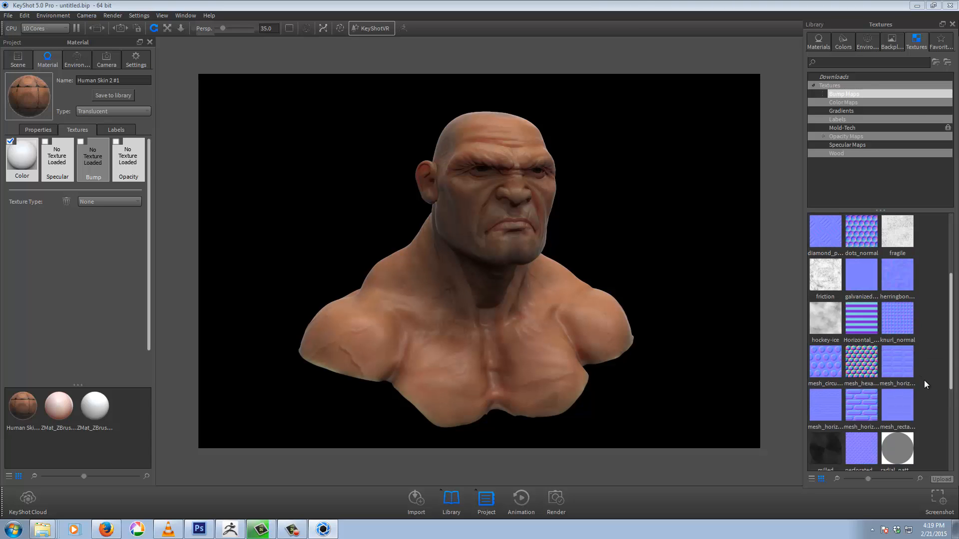
{"action": "scroll", "coordinate": [924, 383], "scroll_direction": "down", "scroll_amount": 3}
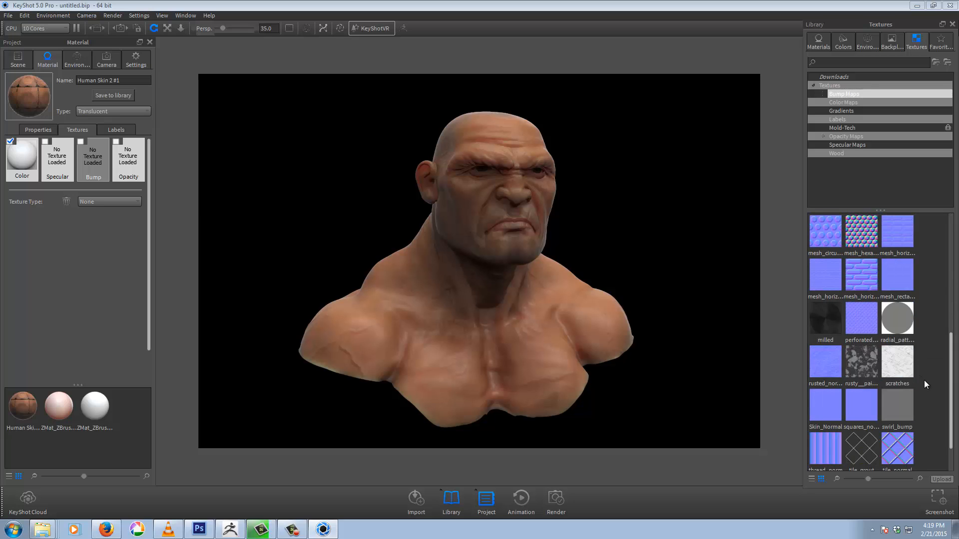
{"action": "scroll", "coordinate": [924, 384], "scroll_direction": "down", "scroll_amount": 1}
{"action": "scroll", "coordinate": [924, 380], "scroll_direction": "up", "scroll_amount": 6}
{"action": "scroll", "coordinate": [924, 380], "scroll_direction": "down", "scroll_amount": 6}
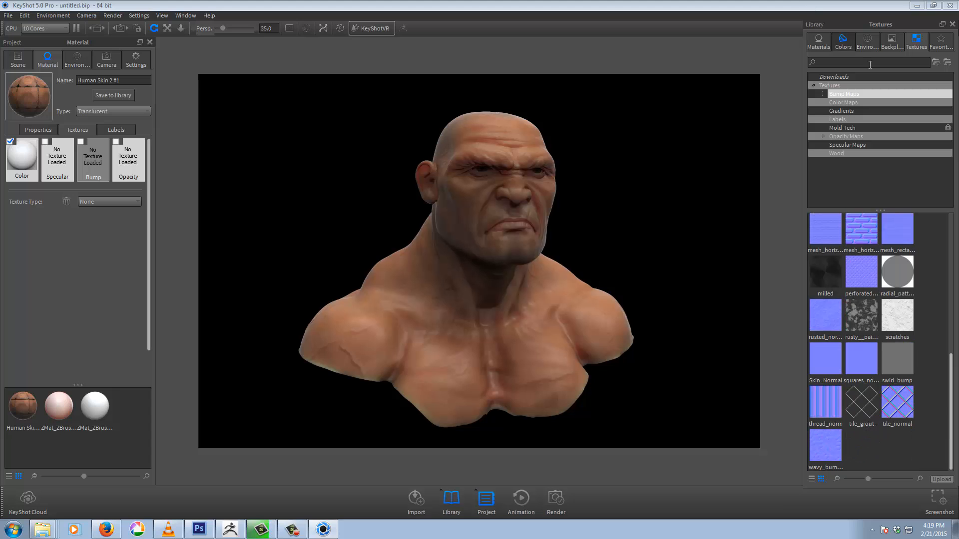
{"action": "left_click_drag", "start_coordinate": [864, 270], "coordinate": [84, 164]}
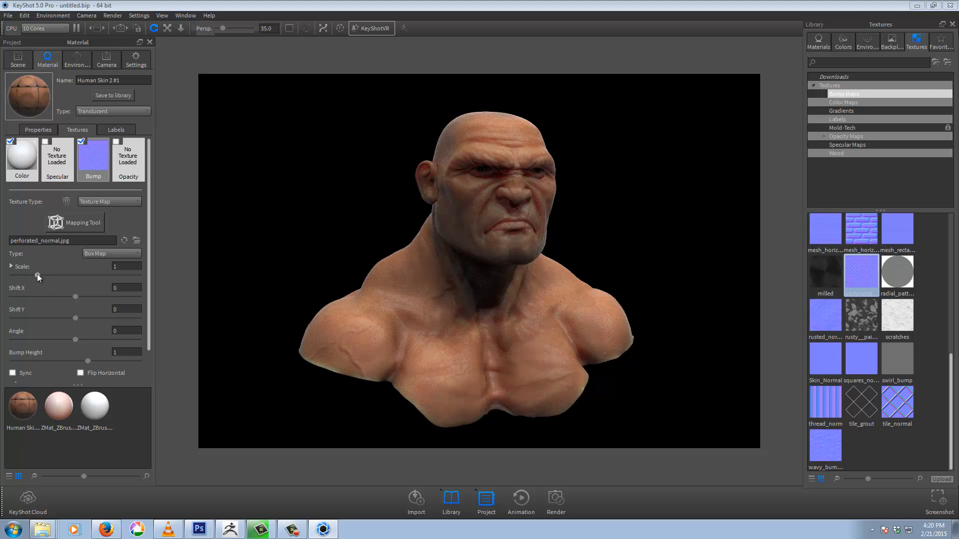
Reduce the bump texture's scale to about 0.655 and have it treated as a normal map.
{"action": "left_click_drag", "start_coordinate": [36, 274], "coordinate": [28, 275]}
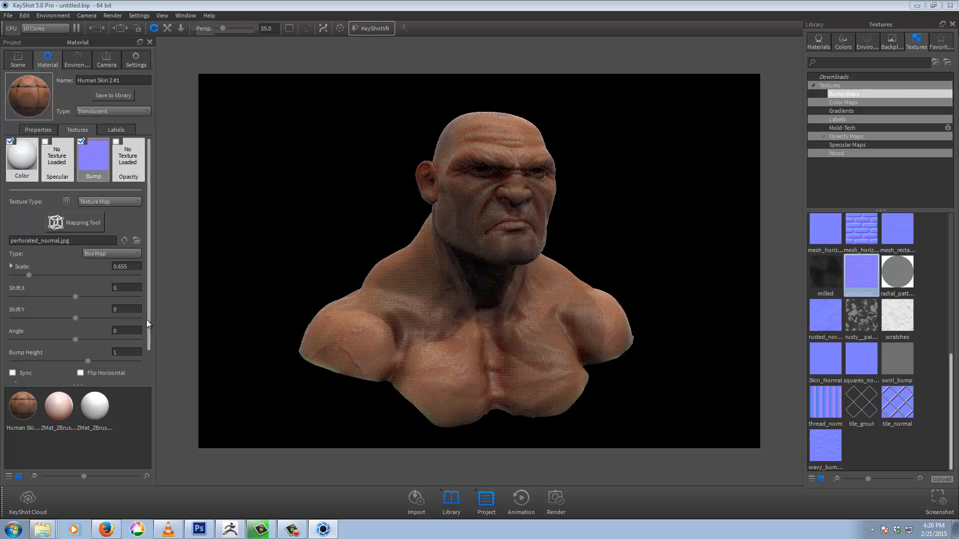
{"action": "left_click_drag", "start_coordinate": [148, 320], "coordinate": [145, 365]}
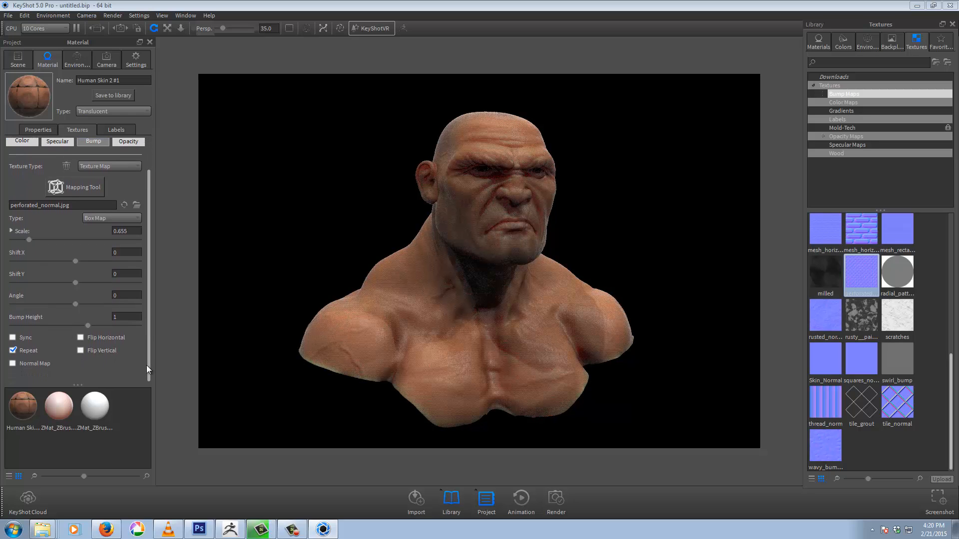
{"action": "left_click", "coordinate": [13, 364]}
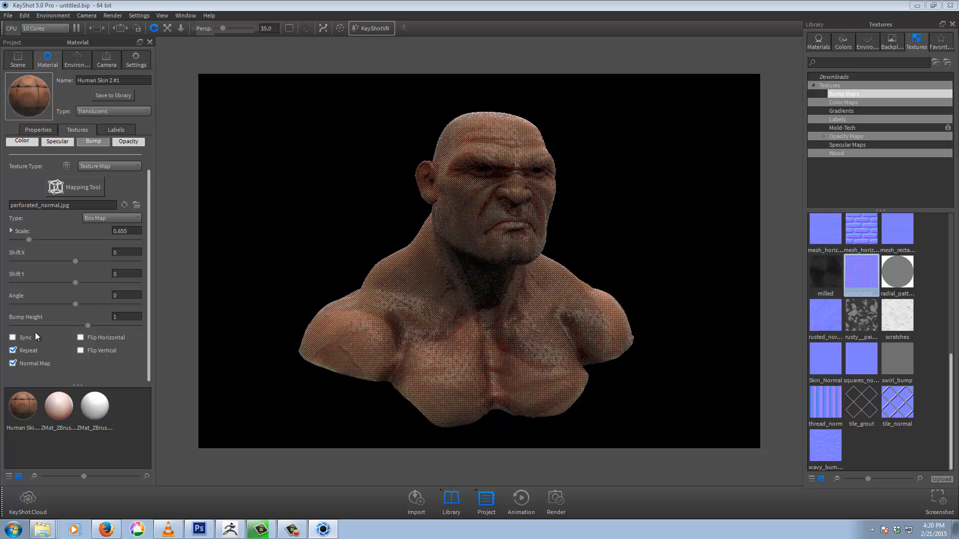
Try a bump height of 10 on the perforated texture, and disable the bump map.
{"action": "left_click", "coordinate": [129, 318]}
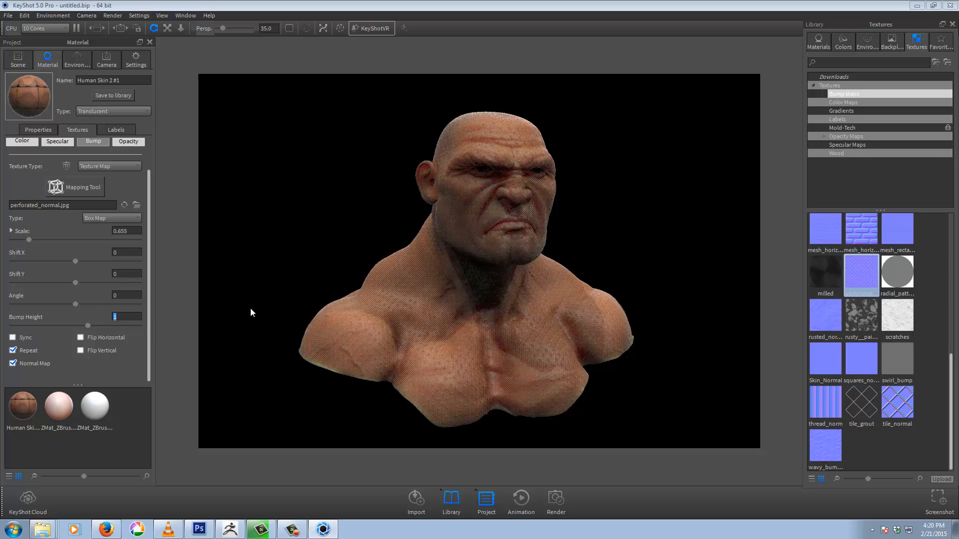
{"action": "type", "text": "10"}
{"action": "key", "text": "Return"}
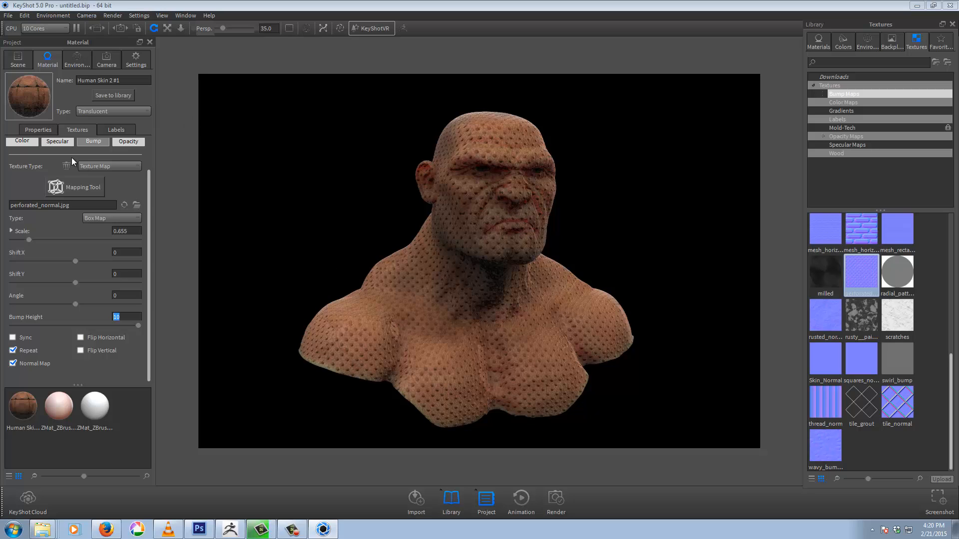
{"action": "left_click_drag", "start_coordinate": [149, 211], "coordinate": [150, 167]}
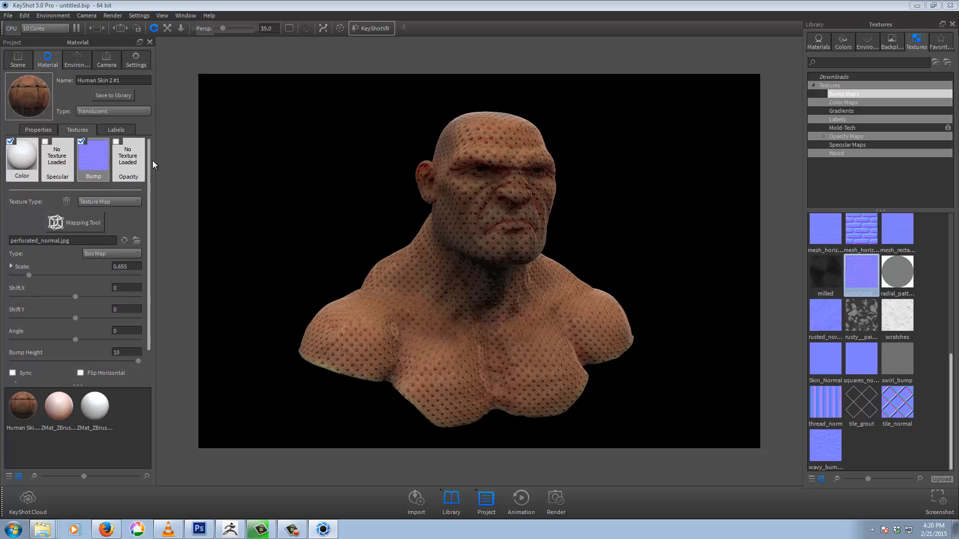
{"action": "left_click", "coordinate": [82, 142]}
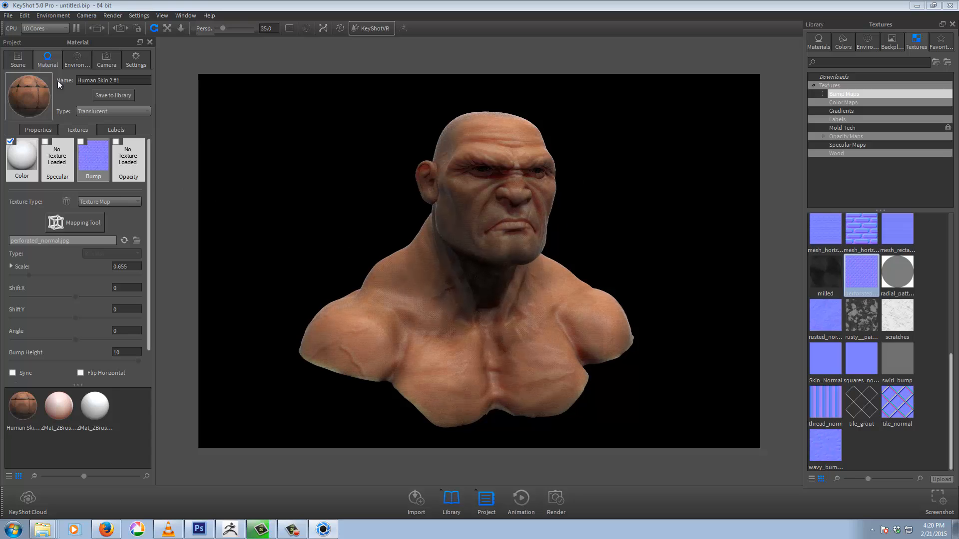
Look through the available material types without changing the skin's type, and review its properties and textures.
{"action": "left_click", "coordinate": [94, 110]}
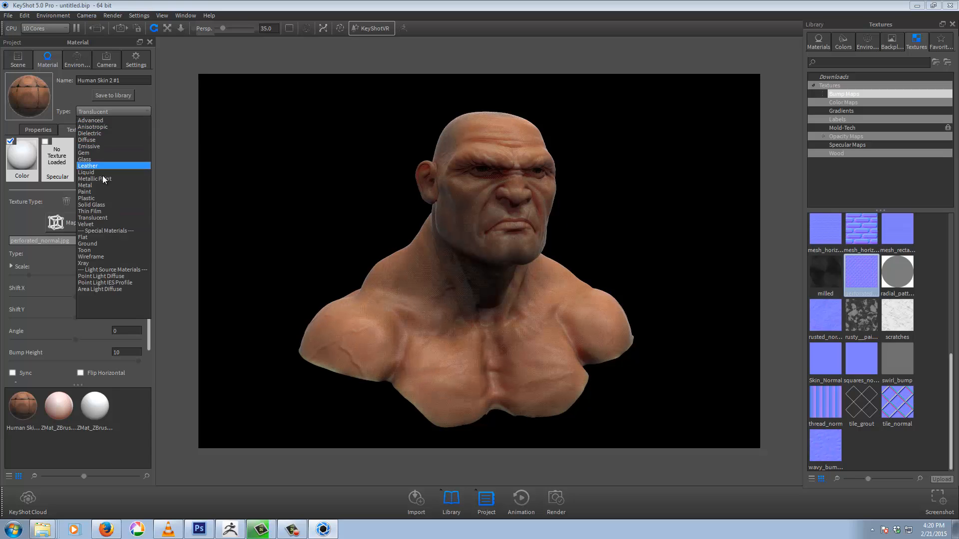
{"action": "left_click", "coordinate": [121, 108]}
{"action": "left_click", "coordinate": [27, 130]}
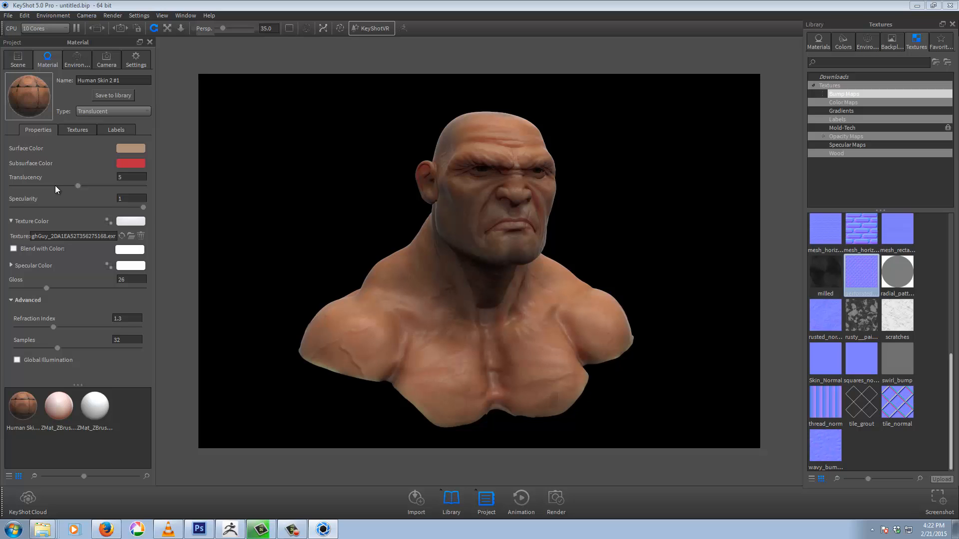
{"action": "left_click", "coordinate": [86, 132]}
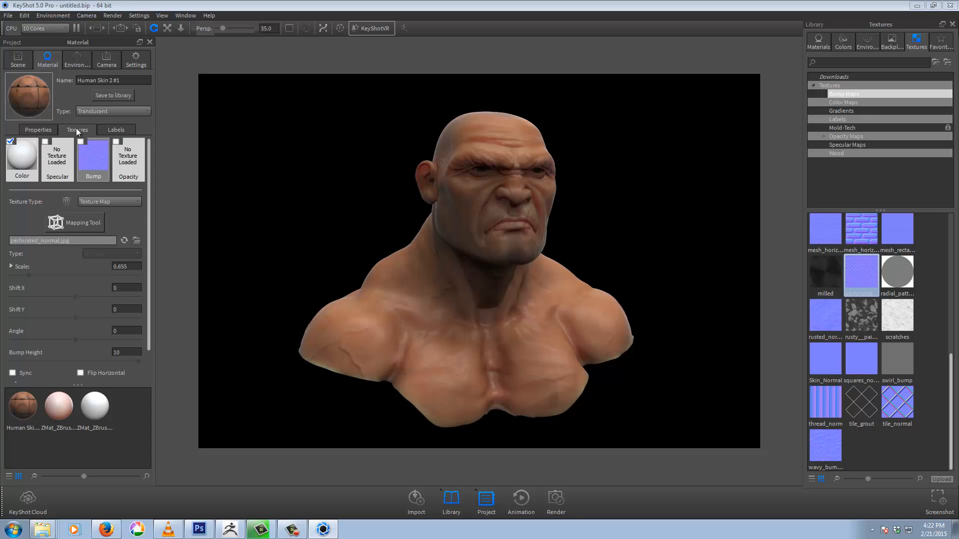
Find Paint Metallic Dark Grey among the metallic paints in the material library and apply it to the bust.
{"action": "left_click", "coordinate": [816, 40]}
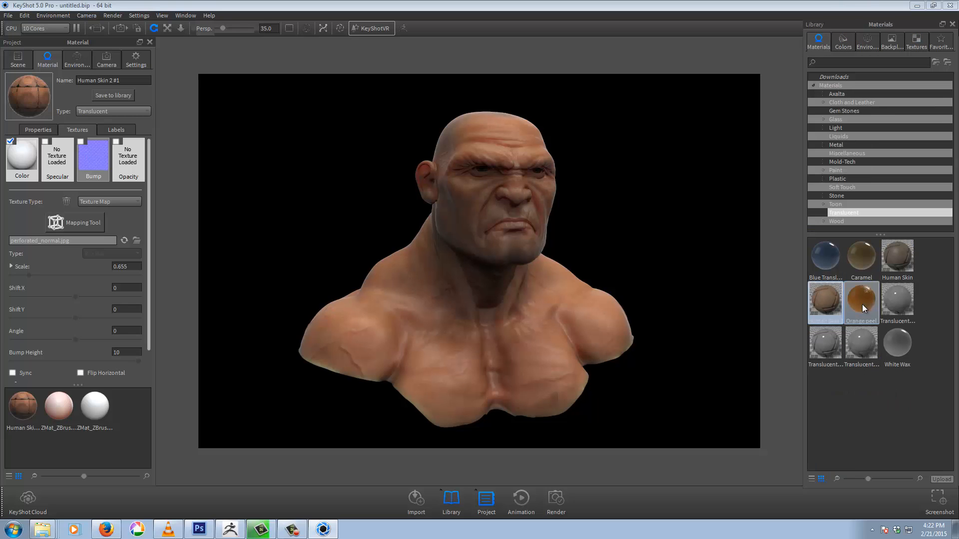
{"action": "left_click", "coordinate": [888, 145]}
{"action": "mouse_move", "coordinate": [951, 260]}
{"action": "left_mouse_down"}
{"action": "mouse_move", "coordinate": [951, 351]}
{"action": "mouse_move", "coordinate": [951, 257]}
{"action": "left_mouse_up"}
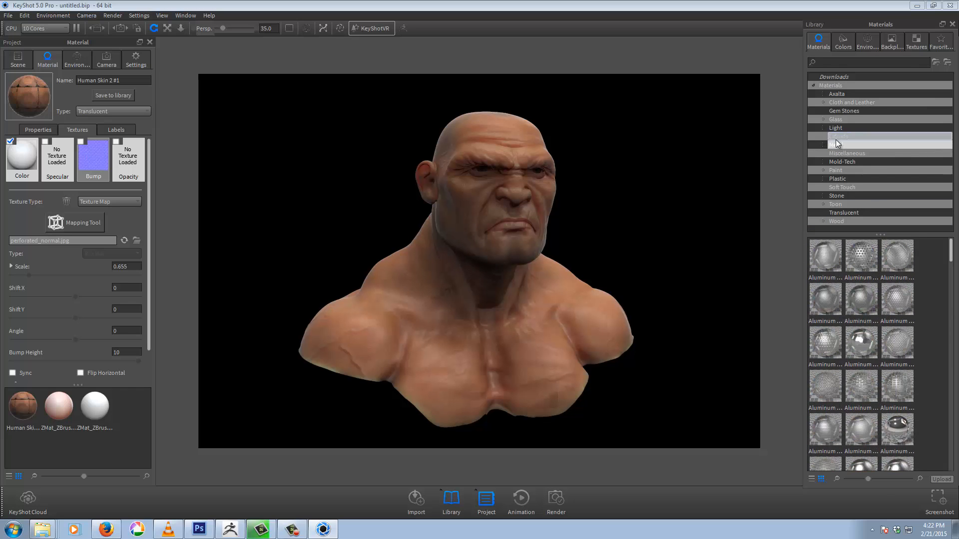
{"action": "left_click", "coordinate": [823, 170]}
{"action": "left_click", "coordinate": [849, 196]}
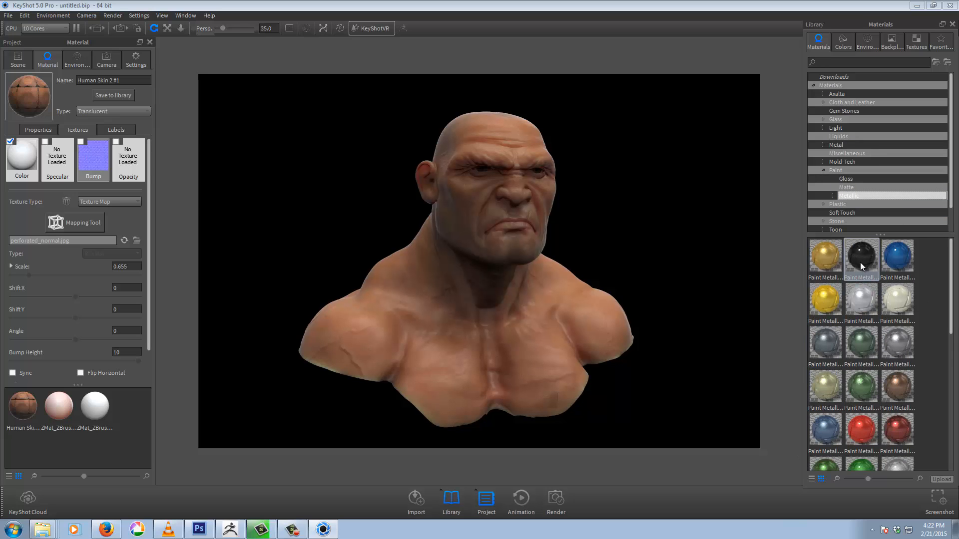
{"action": "mouse_move", "coordinate": [898, 339]}
{"action": "left_mouse_down"}
{"action": "mouse_move", "coordinate": [724, 313]}
{"action": "mouse_move", "coordinate": [530, 329]}
{"action": "left_mouse_up"}
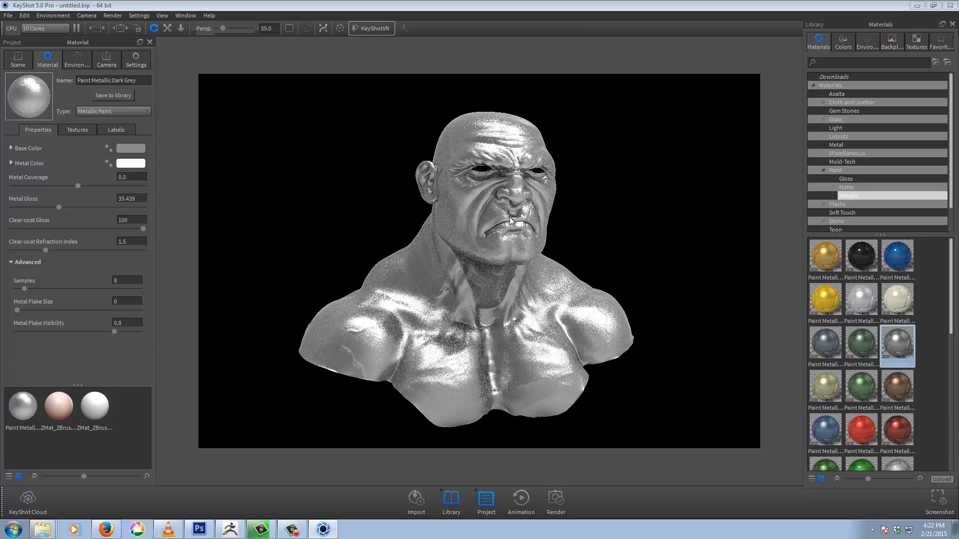
Browse the environment library and light the scene with the Paris Eiffel Tower environment.
{"action": "left_click", "coordinate": [868, 42]}
{"action": "scroll", "coordinate": [889, 324], "scroll_direction": "down", "scroll_amount": 10}
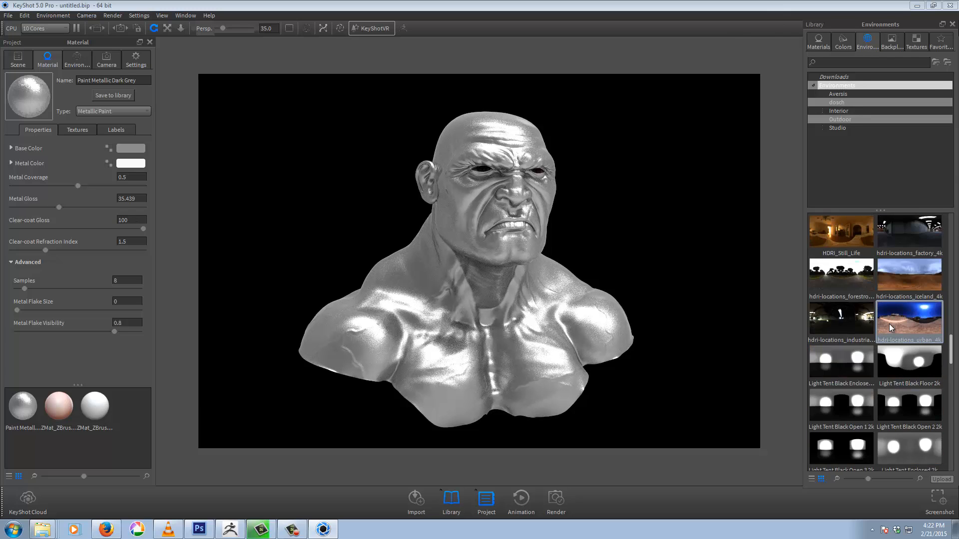
{"action": "scroll", "coordinate": [889, 323], "scroll_direction": "down", "scroll_amount": 8}
{"action": "left_click_drag", "start_coordinate": [827, 337], "coordinate": [650, 178]}
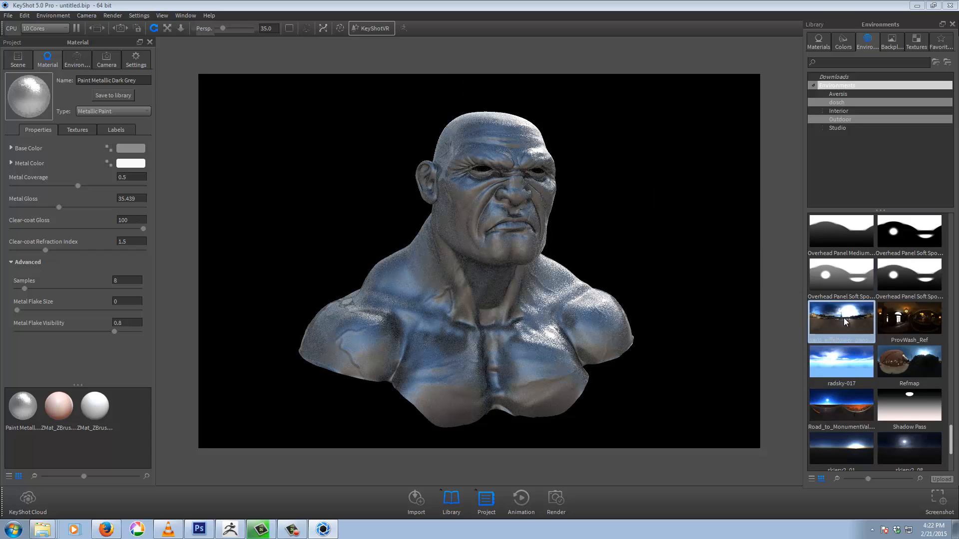
{"action": "mouse_move", "coordinate": [844, 318]}
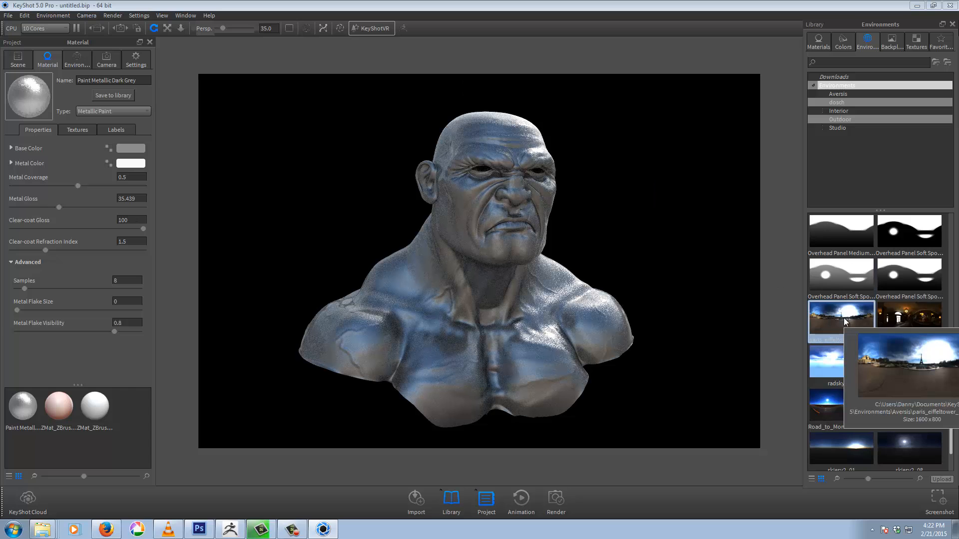
{"action": "left_click_drag", "start_coordinate": [950, 435], "coordinate": [951, 220]}
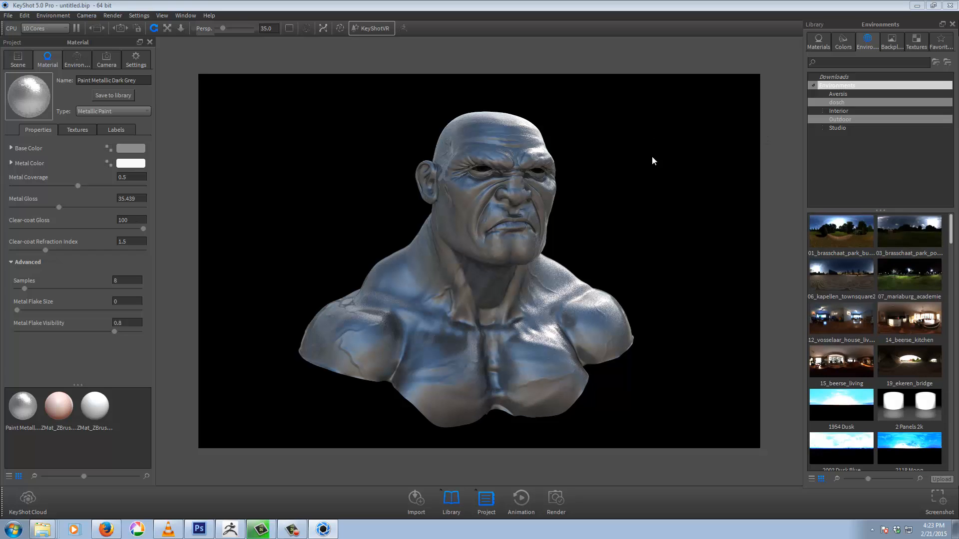
Find Steel Ultra Scratched among the old metals in the material library and apply it to the bust.
{"action": "left_click", "coordinate": [816, 43]}
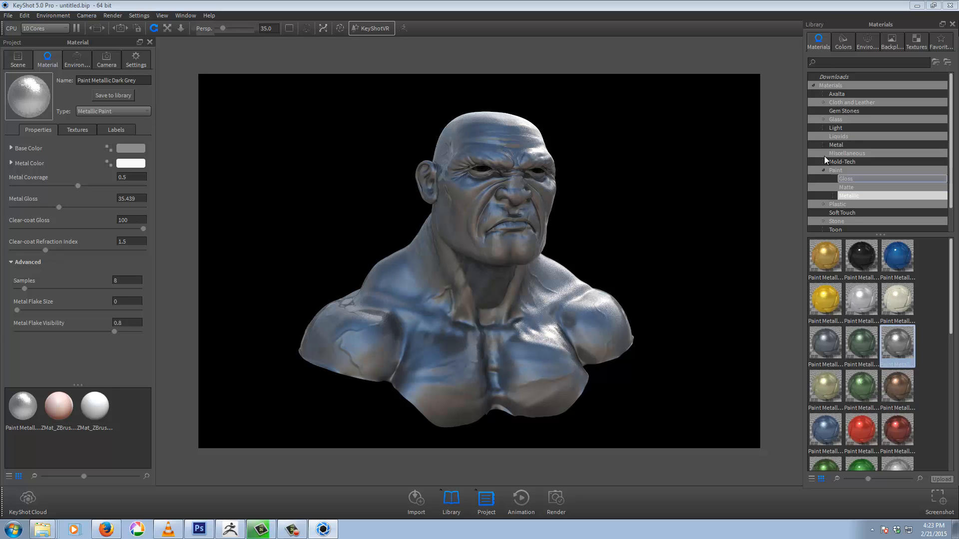
{"action": "left_click", "coordinate": [845, 145]}
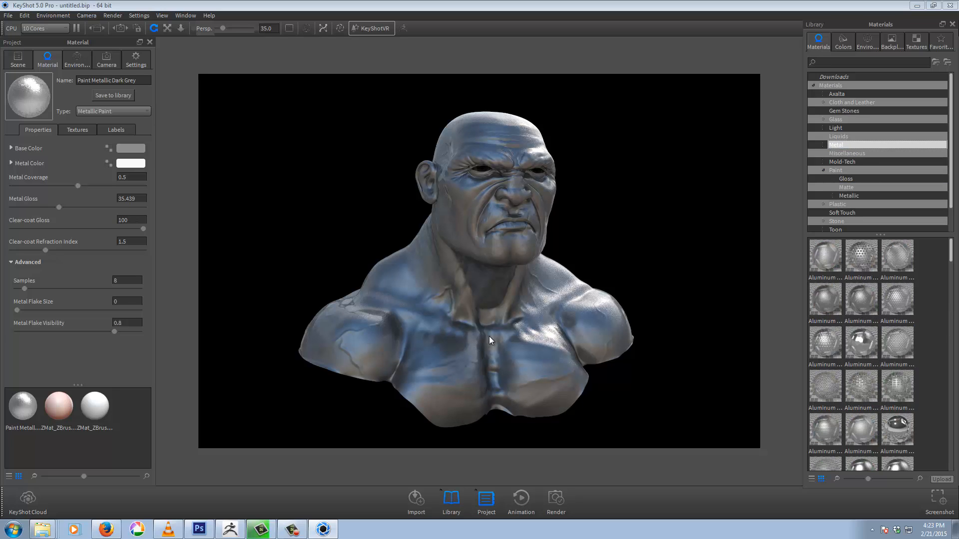
{"action": "left_click_drag", "start_coordinate": [954, 246], "coordinate": [950, 468]}
{"action": "left_click", "coordinate": [823, 144]}
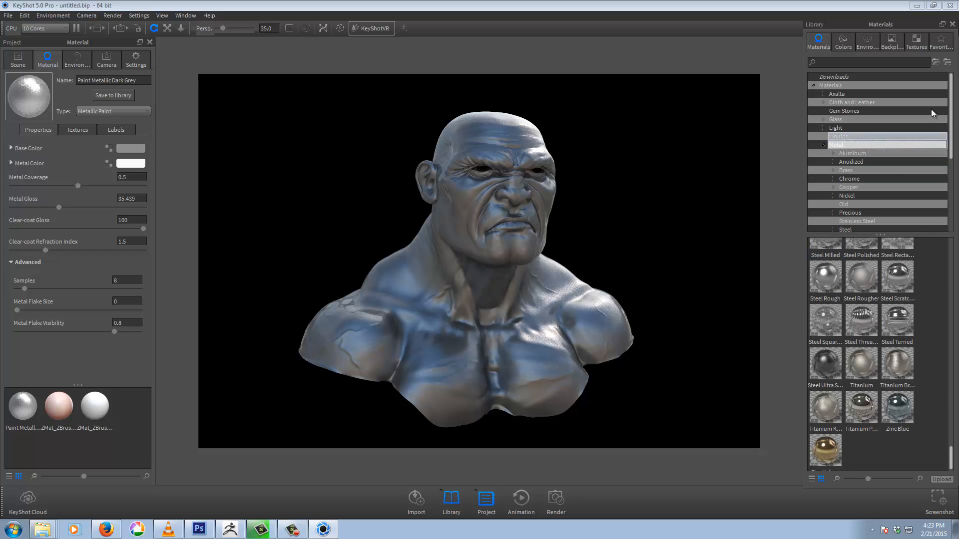
{"action": "left_click_drag", "start_coordinate": [951, 122], "coordinate": [951, 140]}
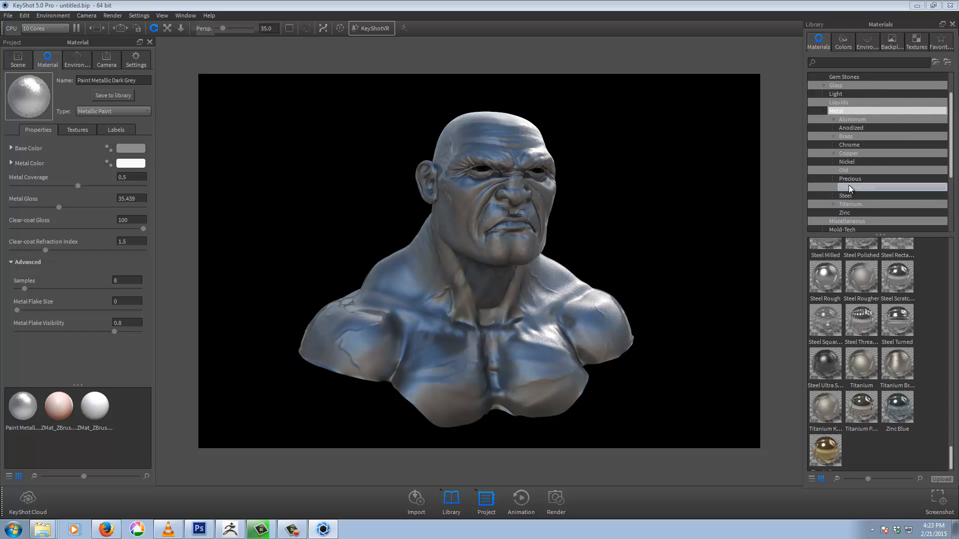
{"action": "left_click", "coordinate": [834, 171]}
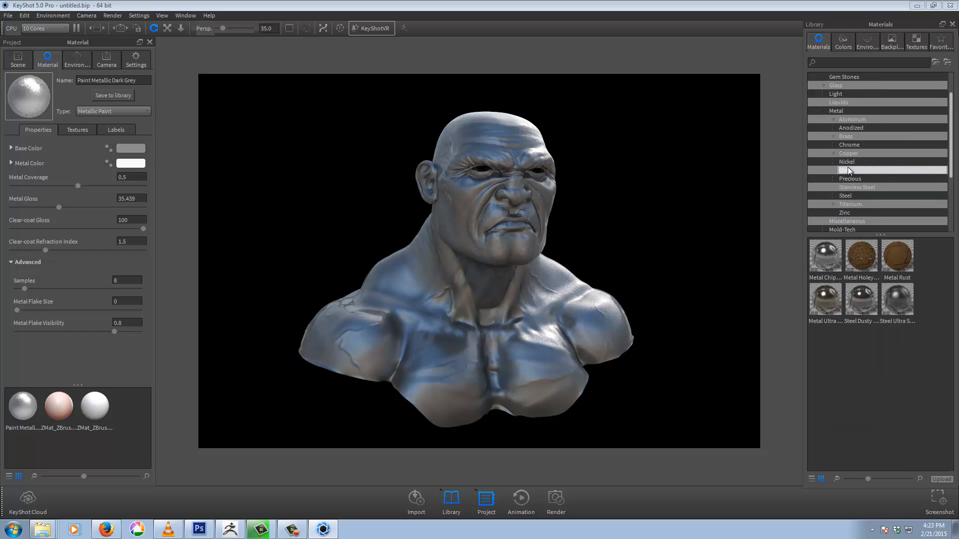
{"action": "left_click_drag", "start_coordinate": [900, 299], "coordinate": [379, 335]}
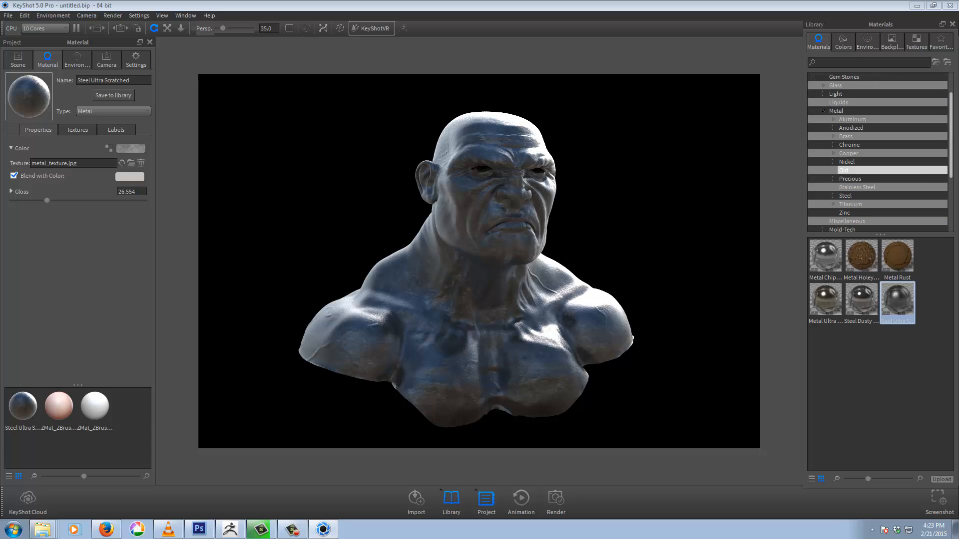
{"action": "mouse_move", "coordinate": [952, 142]}
{"action": "left_mouse_down"}
{"action": "mouse_move", "coordinate": [954, 194]}
{"action": "mouse_move", "coordinate": [955, 116]}
{"action": "left_mouse_up"}
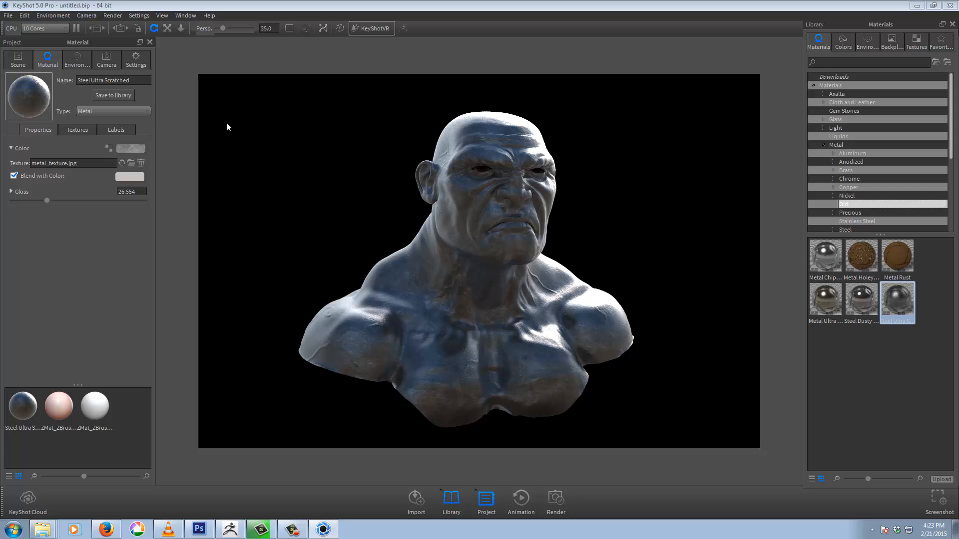
Open the bust's metal material for editing and review its texture map settings, properties and the part's available commands.
{"action": "right_click", "coordinate": [519, 257]}
{"action": "left_click", "coordinate": [545, 266]}
{"action": "left_click", "coordinate": [78, 129]}
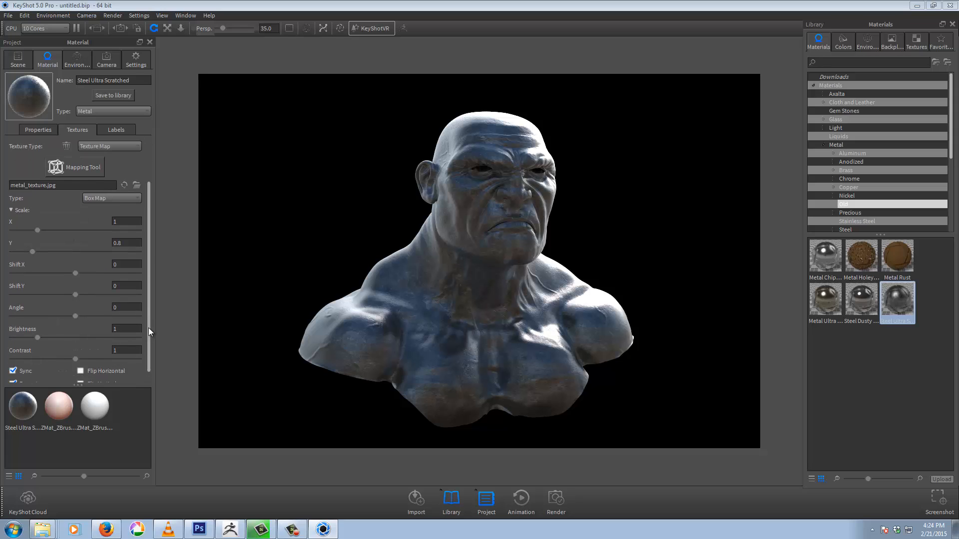
{"action": "left_click", "coordinate": [38, 130]}
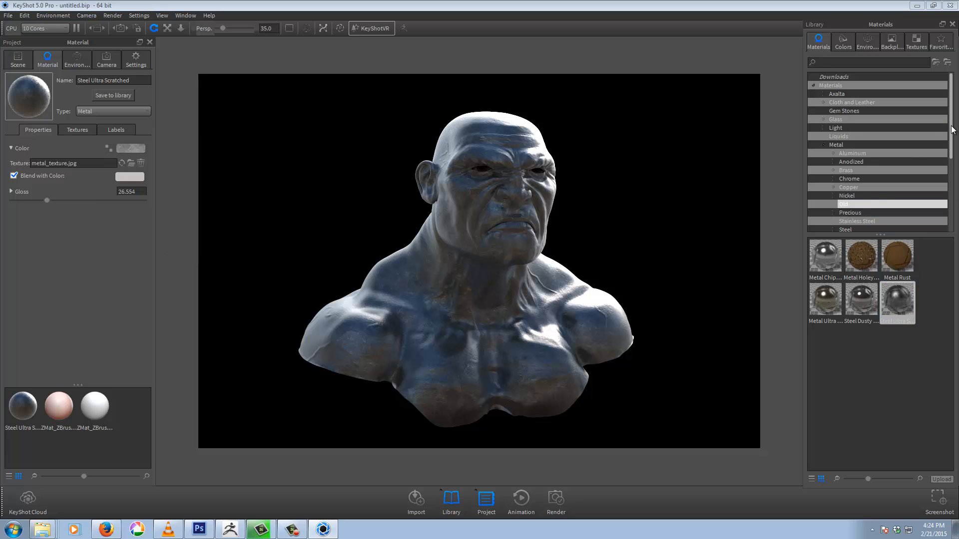
{"action": "mouse_move", "coordinate": [951, 144]}
{"action": "left_mouse_down"}
{"action": "mouse_move", "coordinate": [950, 175]}
{"action": "mouse_move", "coordinate": [950, 143]}
{"action": "left_mouse_up"}
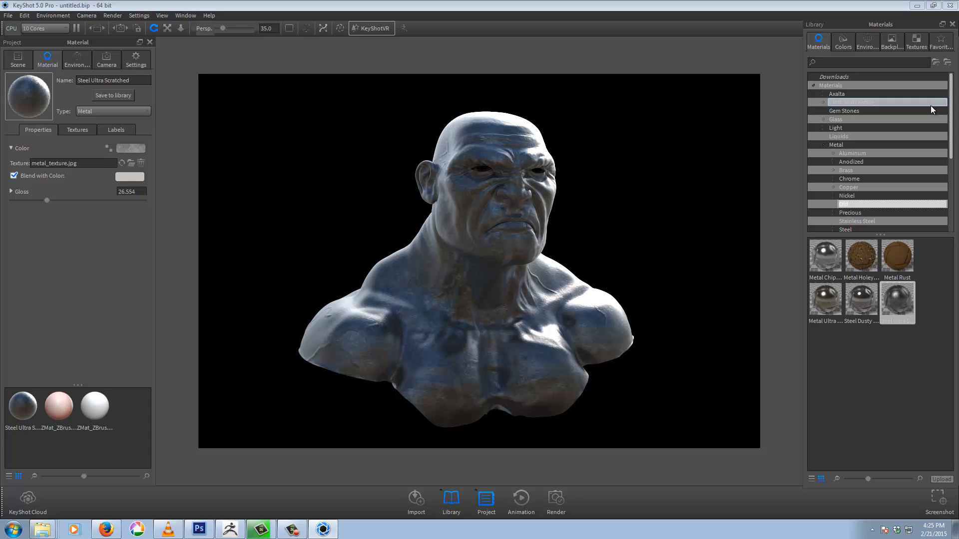
{"action": "right_click", "coordinate": [445, 286]}
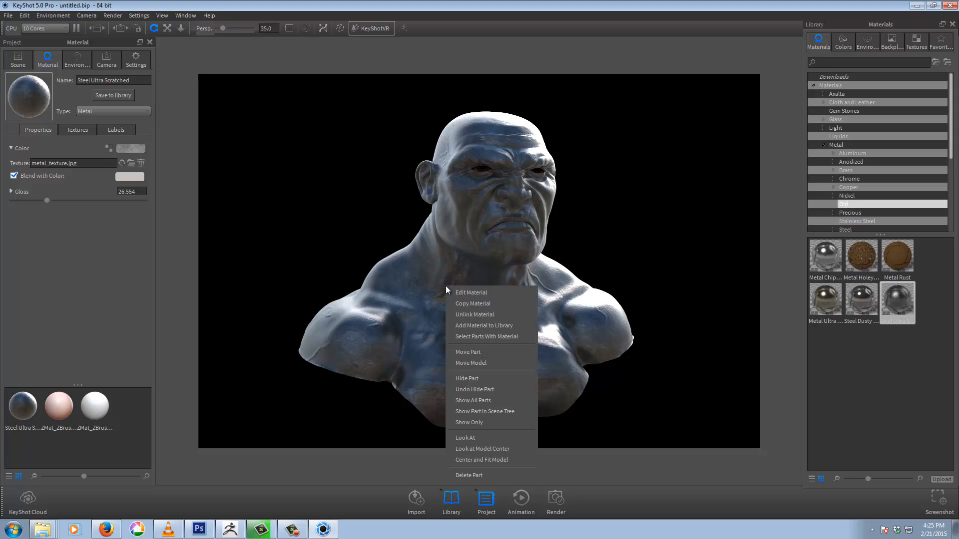
{"action": "key", "text": "Escape"}
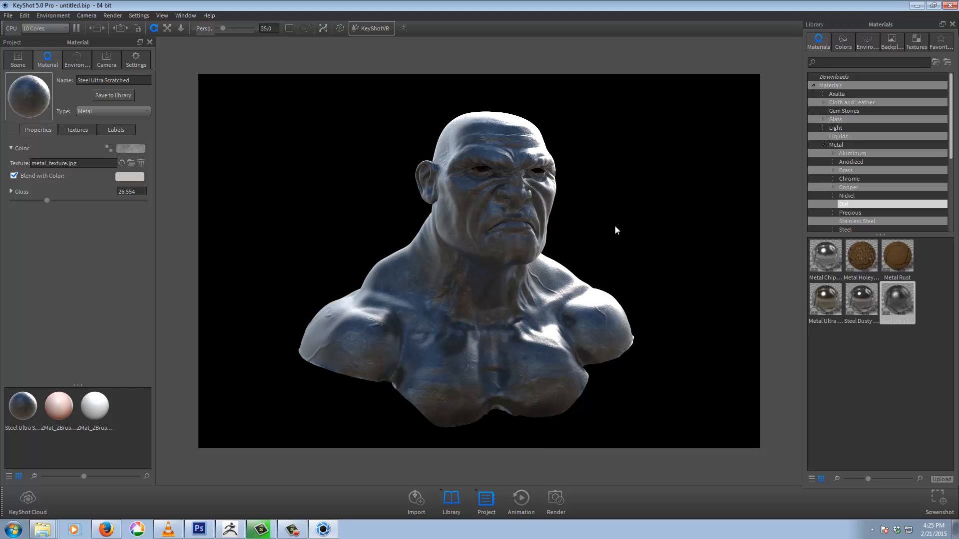
Examine the scratched steel bust from several angles, including a frontal close-up of the face and a more distant view.
{"action": "left_click_drag", "start_coordinate": [610, 229], "coordinate": [642, 225]}
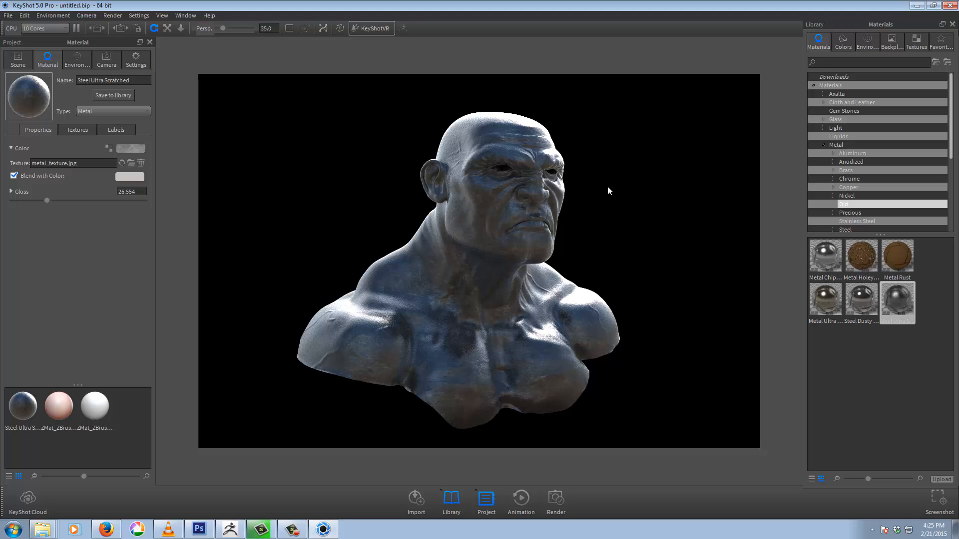
{"action": "left_click_drag", "start_coordinate": [672, 199], "coordinate": [645, 187]}
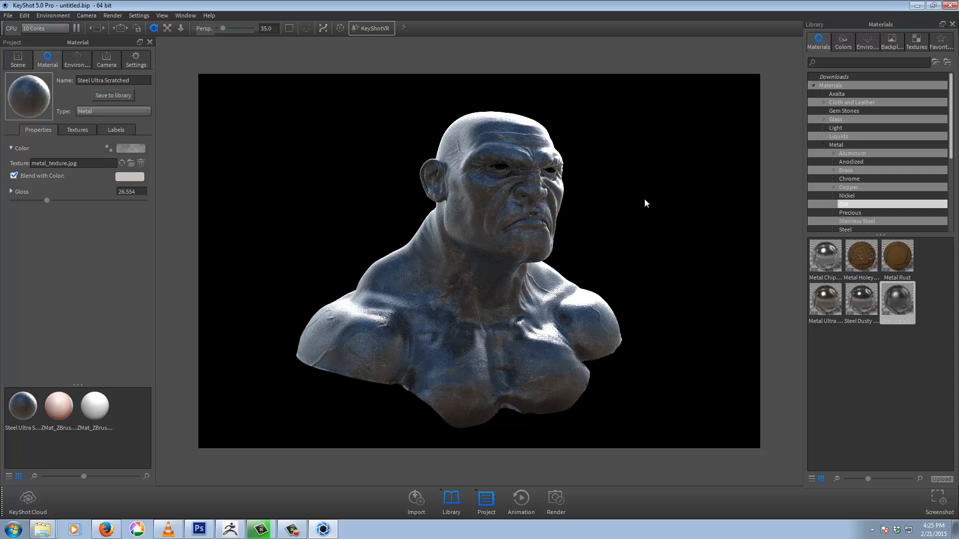
{"action": "left_click_drag", "start_coordinate": [644, 198], "coordinate": [568, 194]}
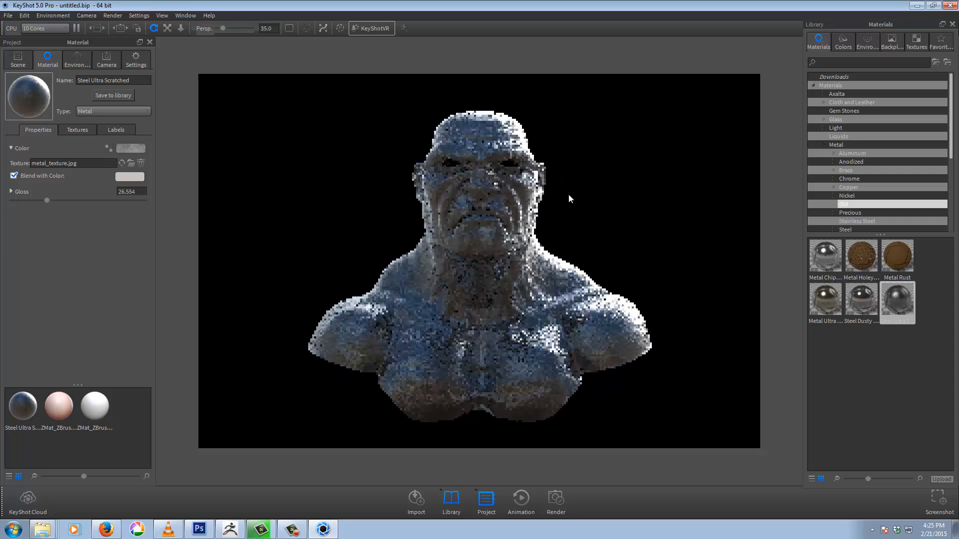
{"action": "scroll", "coordinate": [569, 200], "scroll_direction": "up", "scroll_amount": 3}
{"action": "scroll", "coordinate": [568, 200], "scroll_direction": "up", "scroll_amount": 1}
{"action": "middle_click_drag", "start_coordinate": [626, 160], "coordinate": [628, 247]}
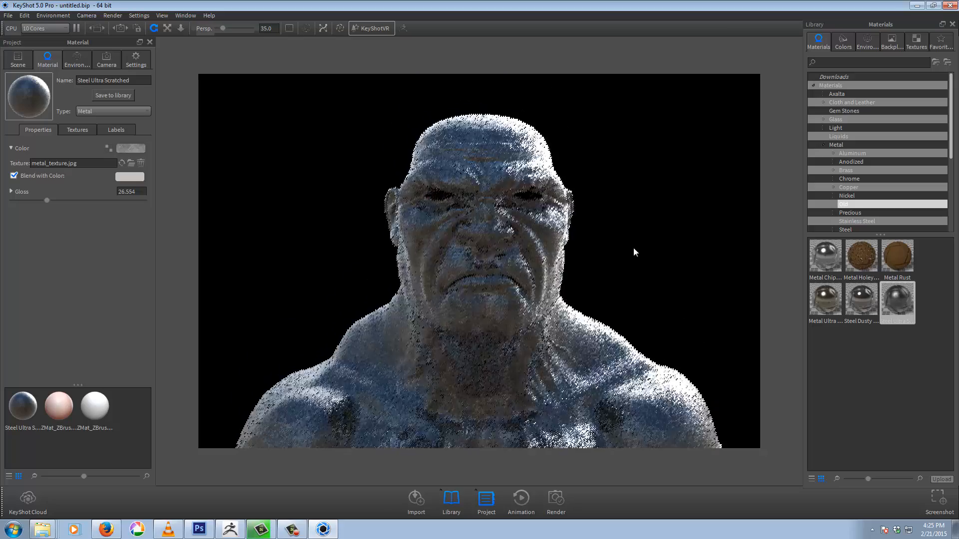
{"action": "scroll", "coordinate": [632, 243], "scroll_direction": "up", "scroll_amount": 1}
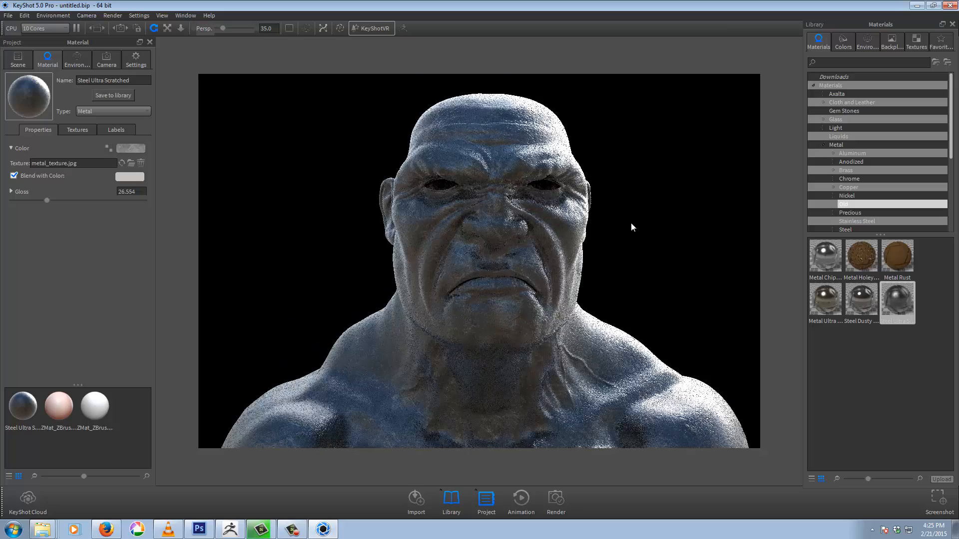
{"action": "scroll", "coordinate": [630, 227], "scroll_direction": "down", "scroll_amount": 5}
{"action": "left_click_drag", "start_coordinate": [623, 227], "coordinate": [669, 244]}
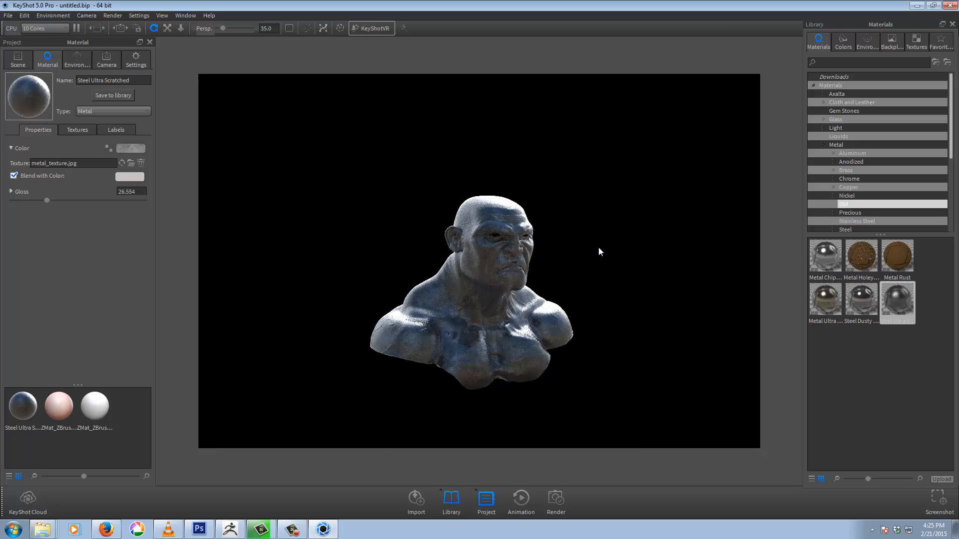